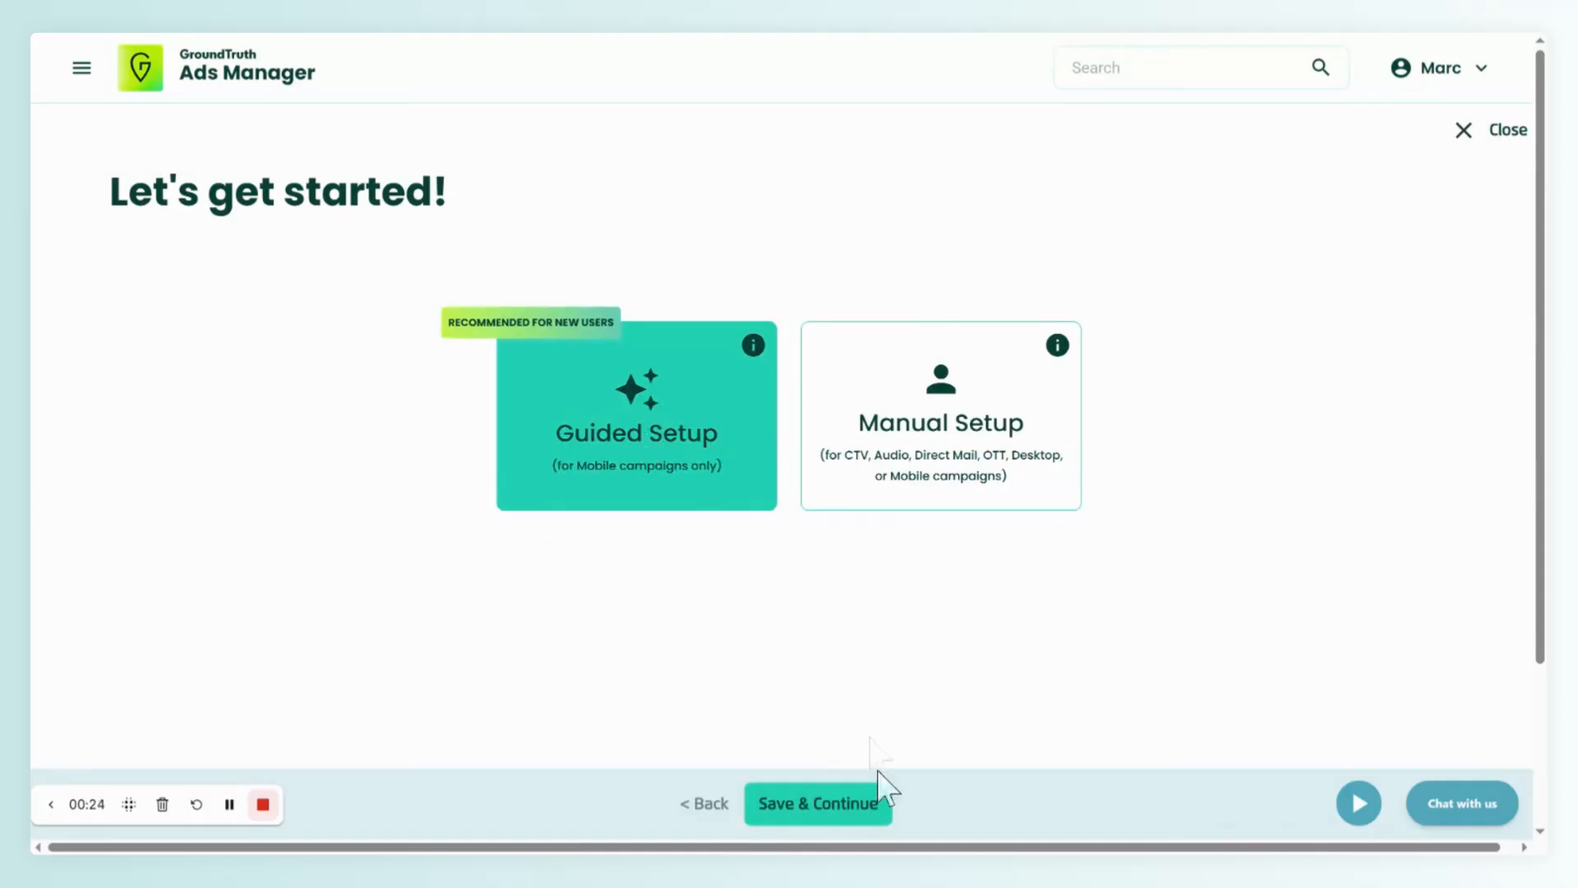
- Continue with Guided Setup, choose Awareness as the campaign objective and save it
click(839, 810)
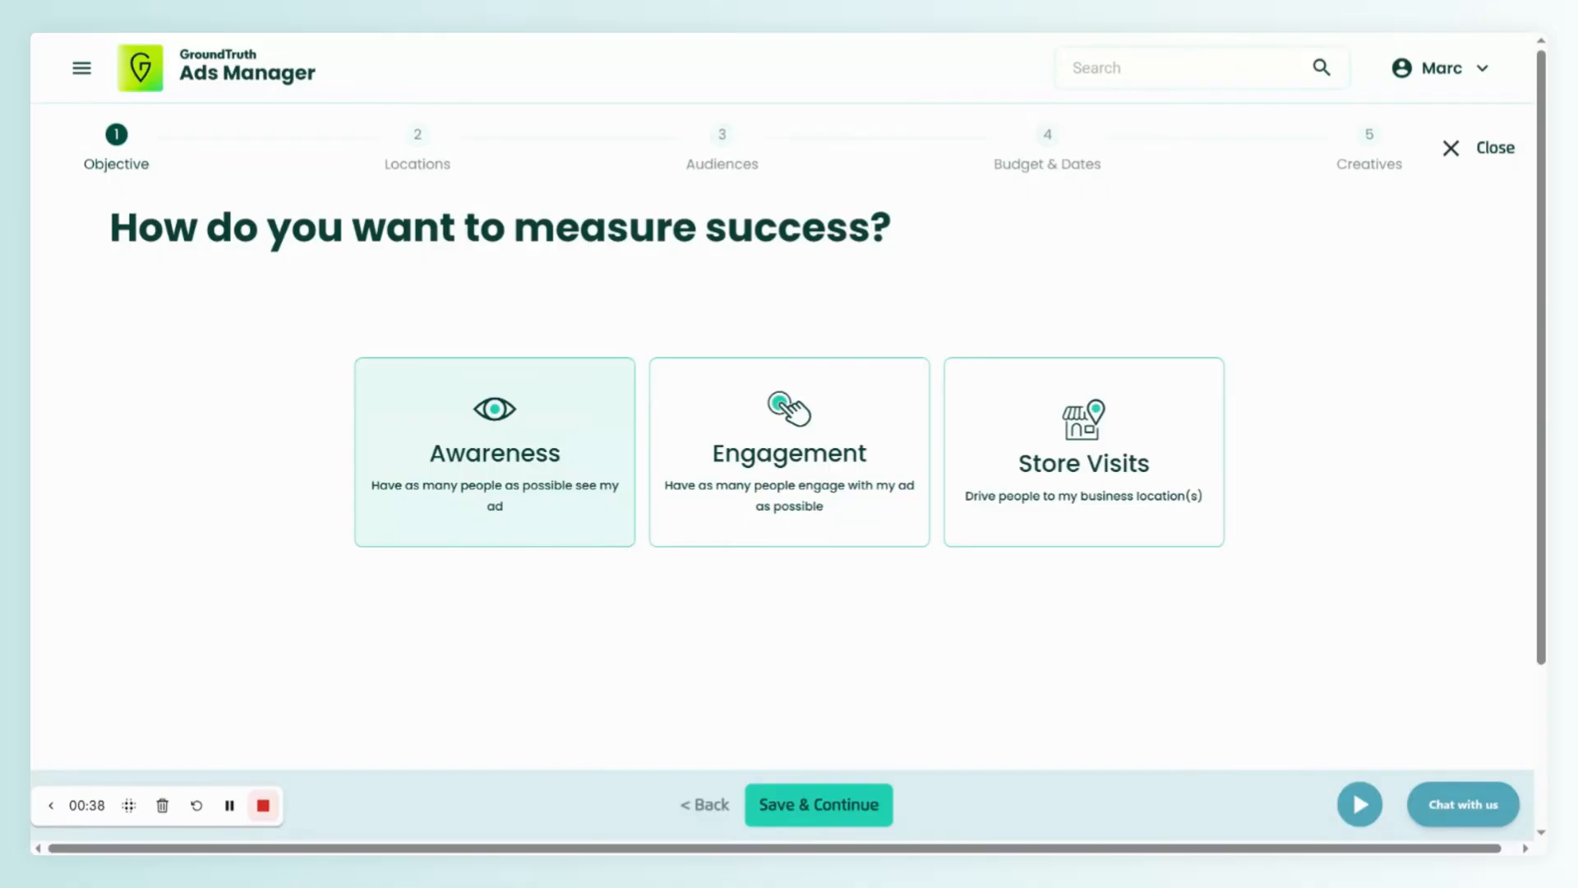
click(534, 469)
click(848, 816)
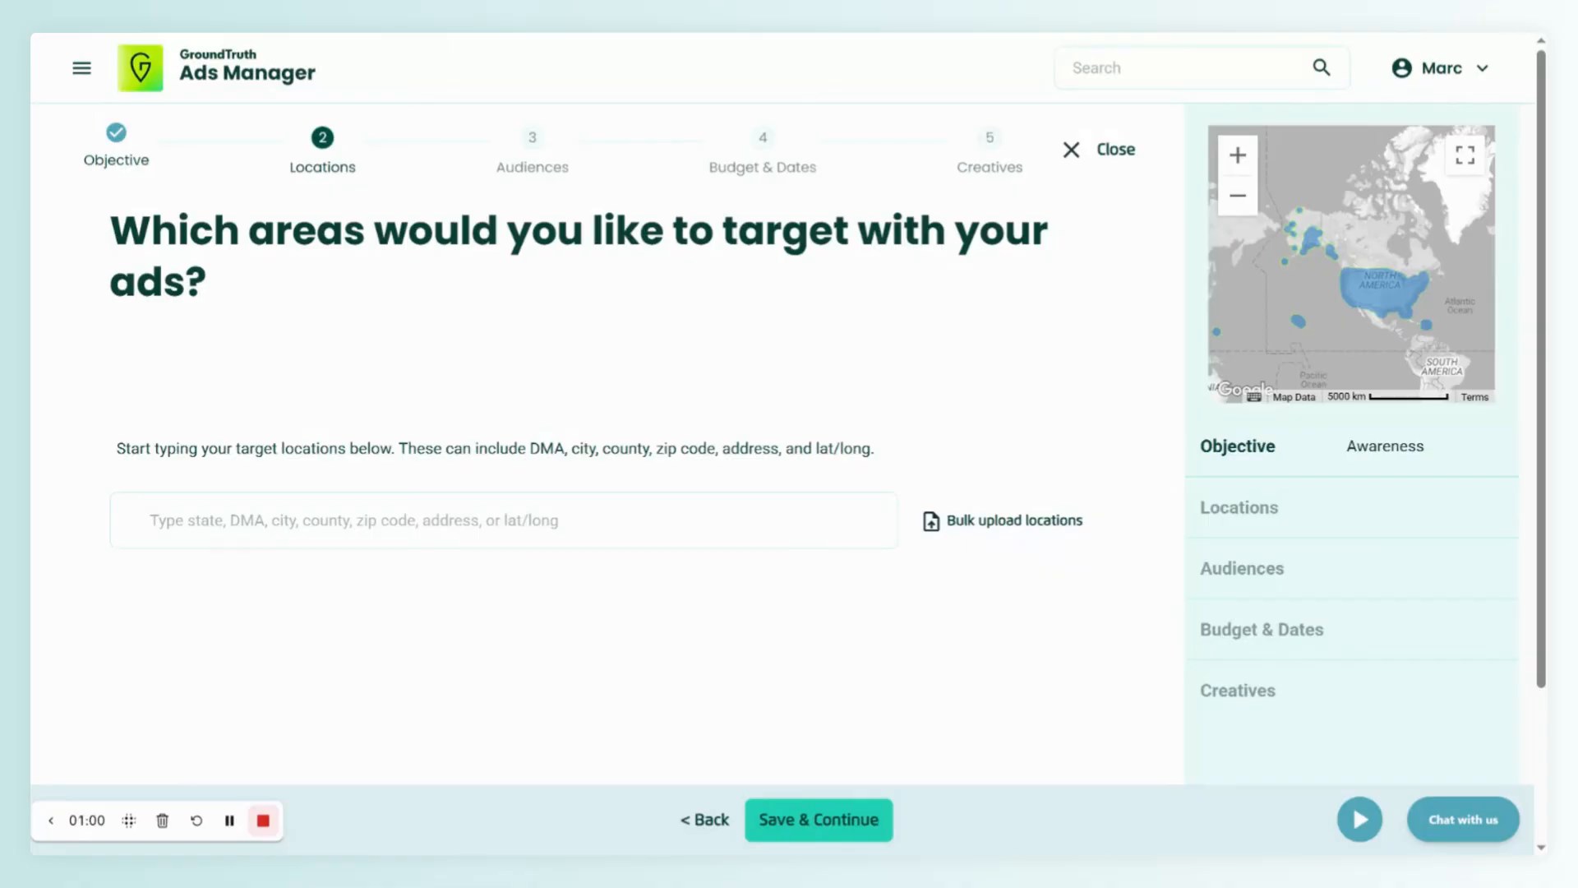
- Search the target locations for "new york", add the New York, NY DMA and save the location targeting
click(547, 524)
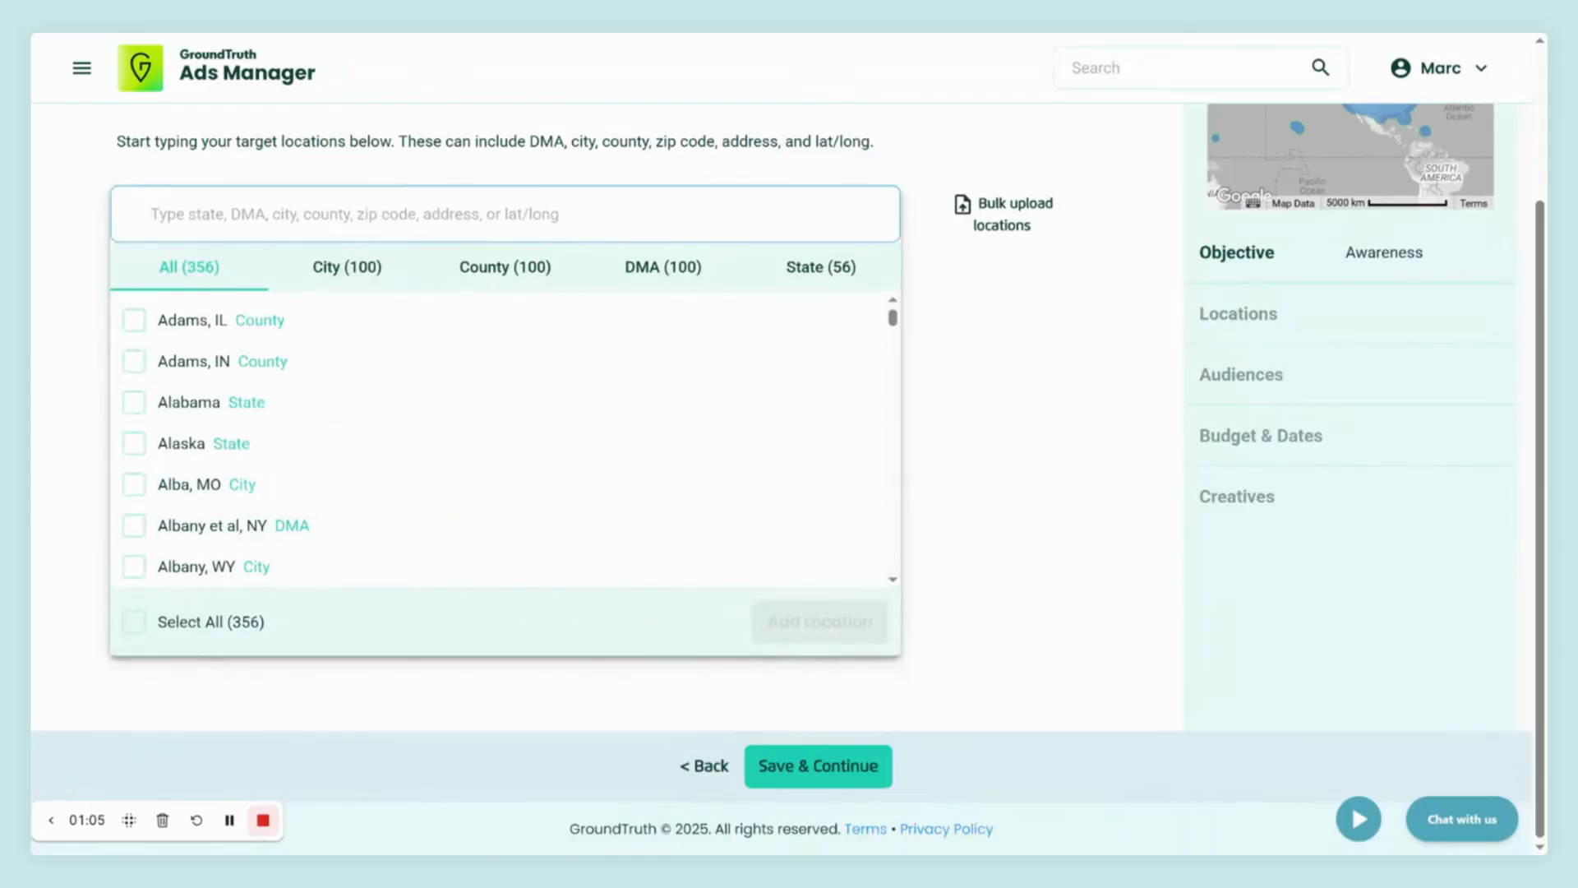
text(new york)
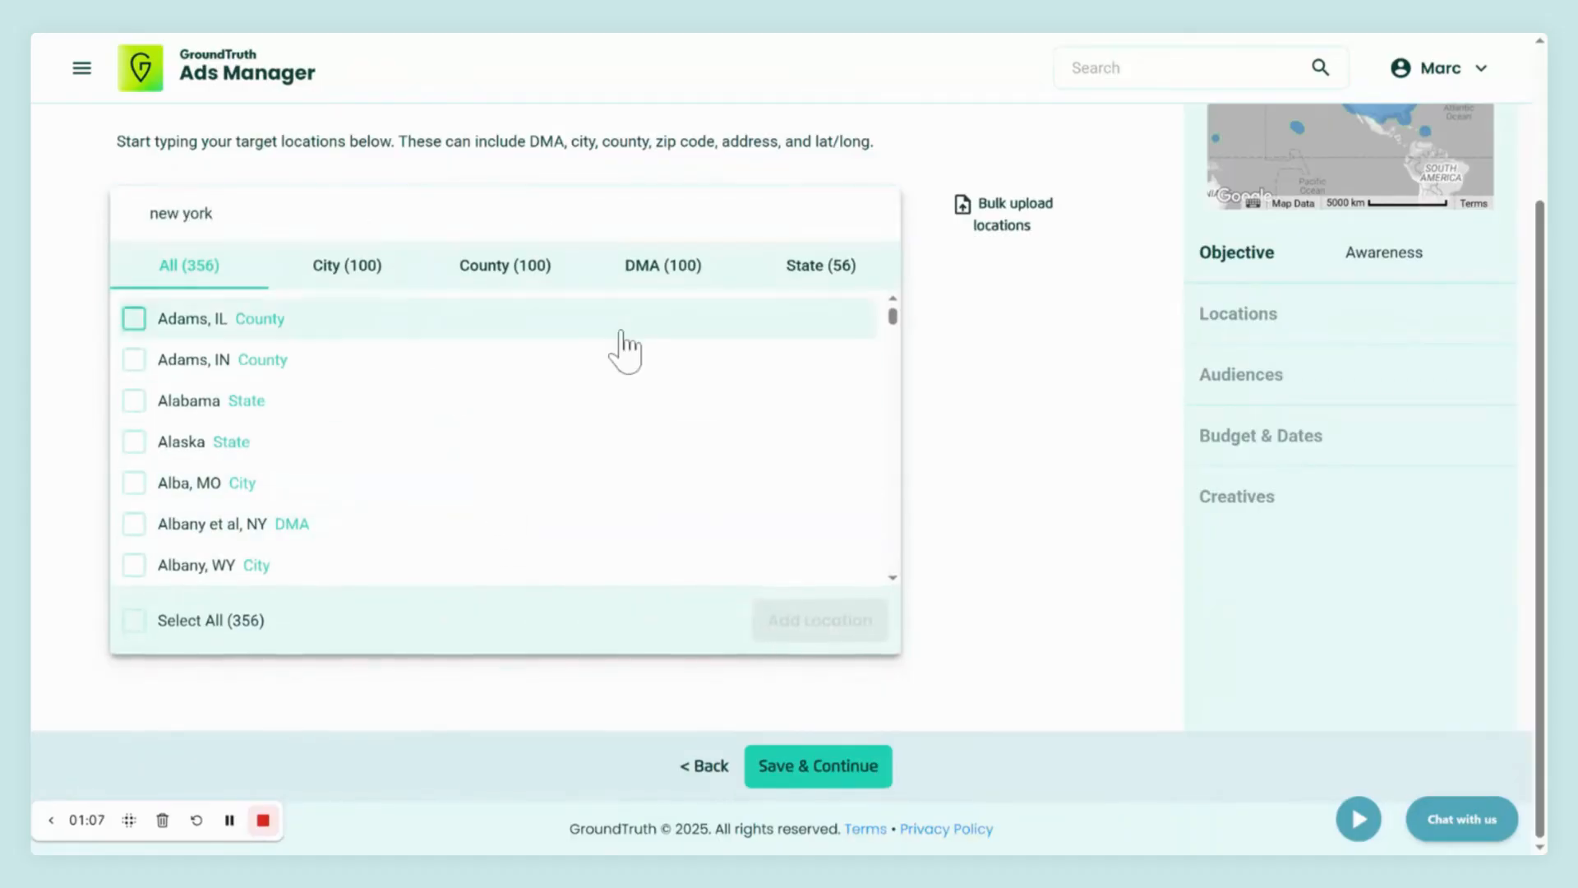
click(821, 271)
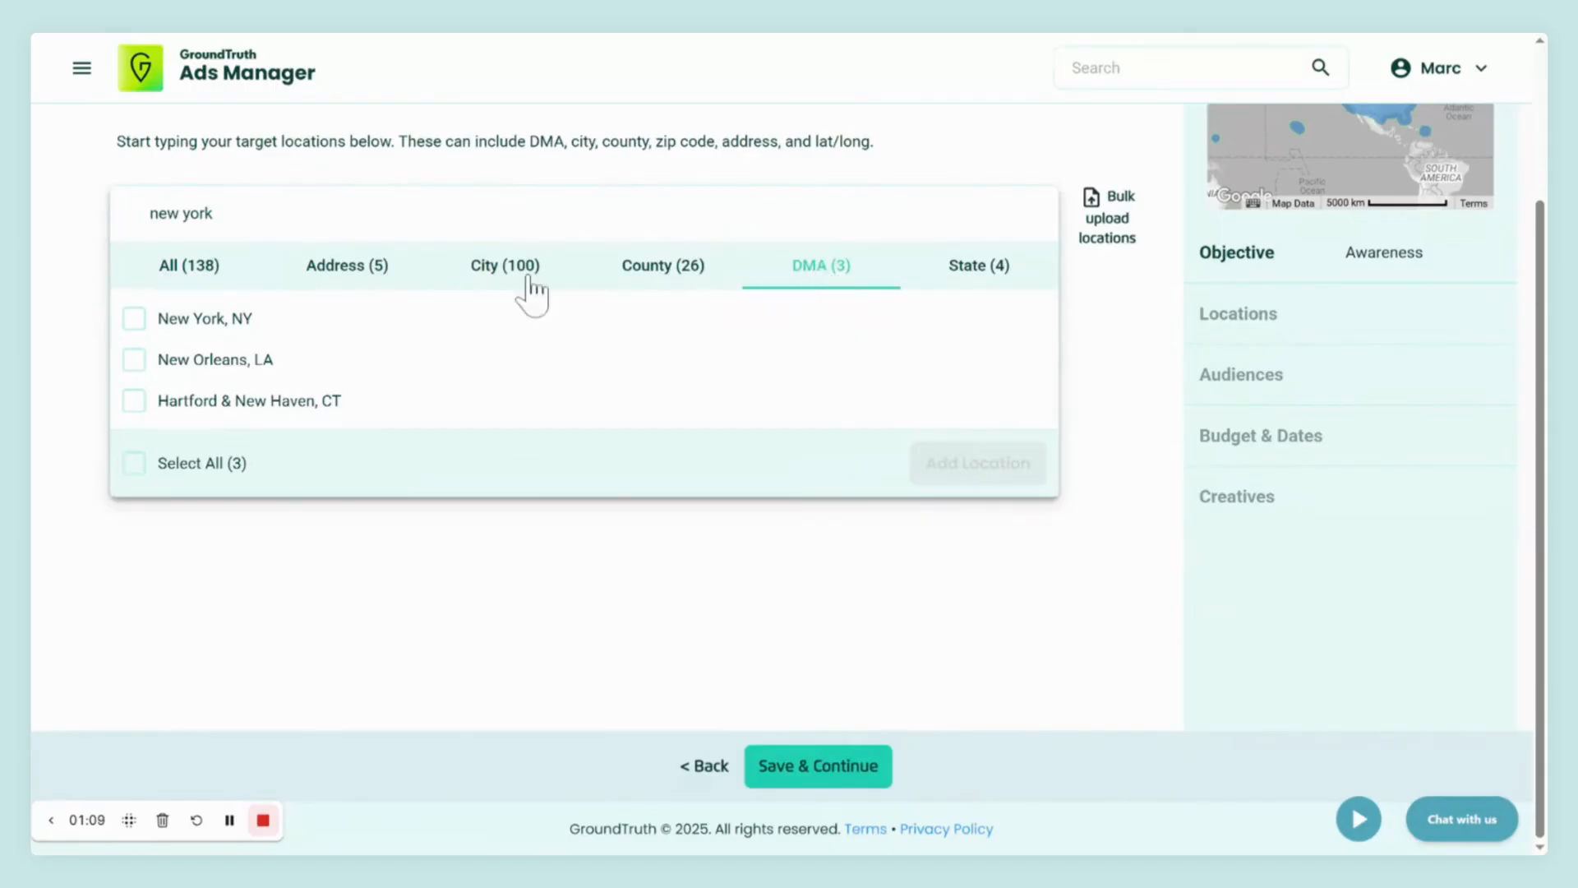
click(135, 320)
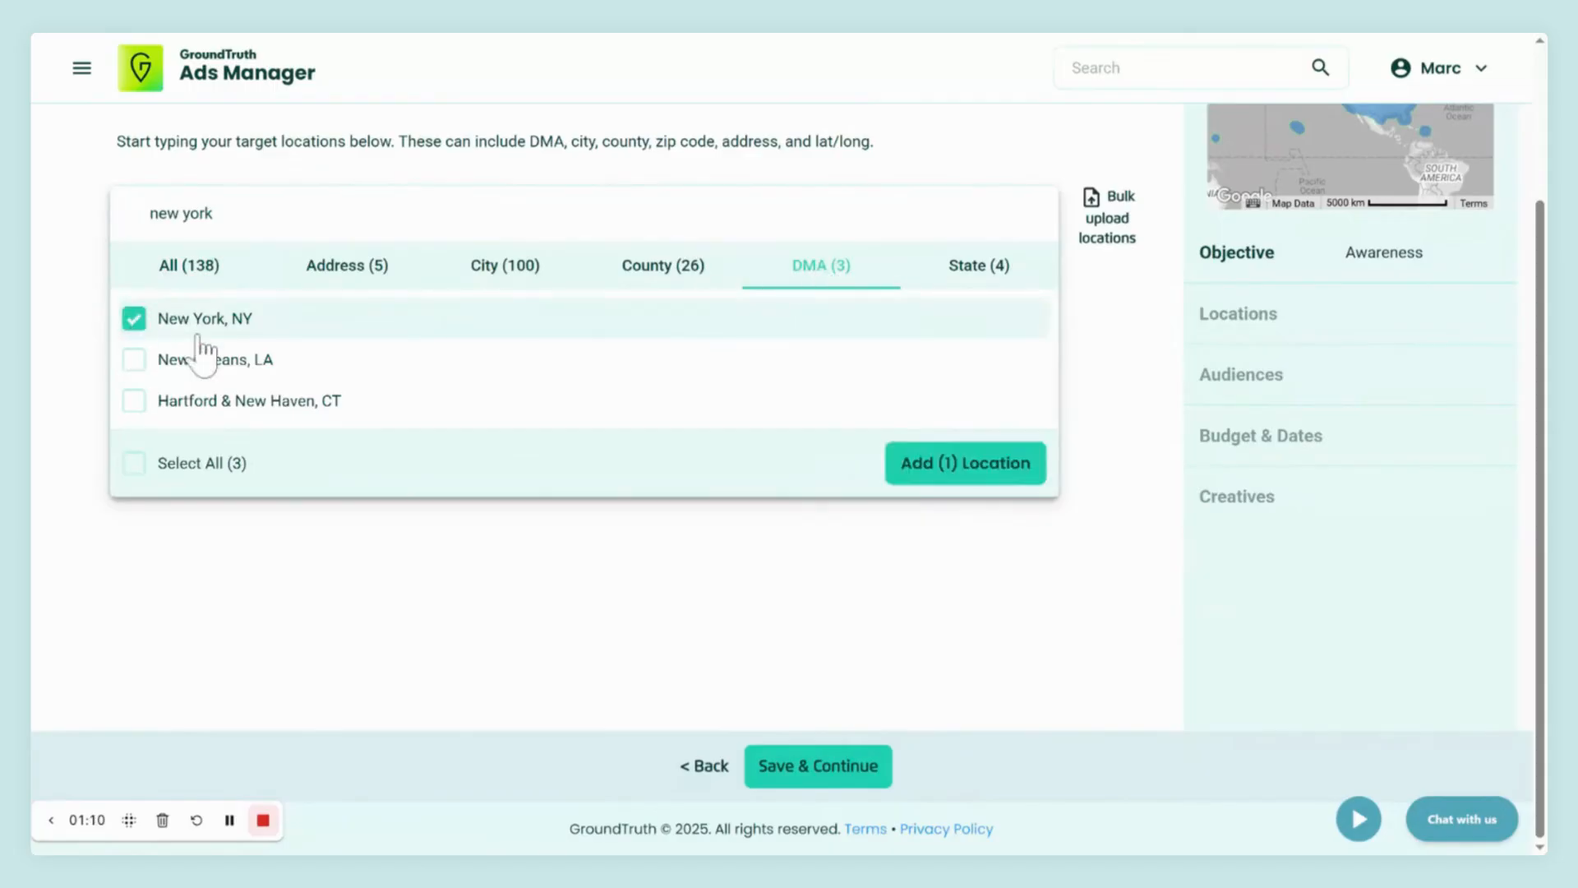
click(991, 466)
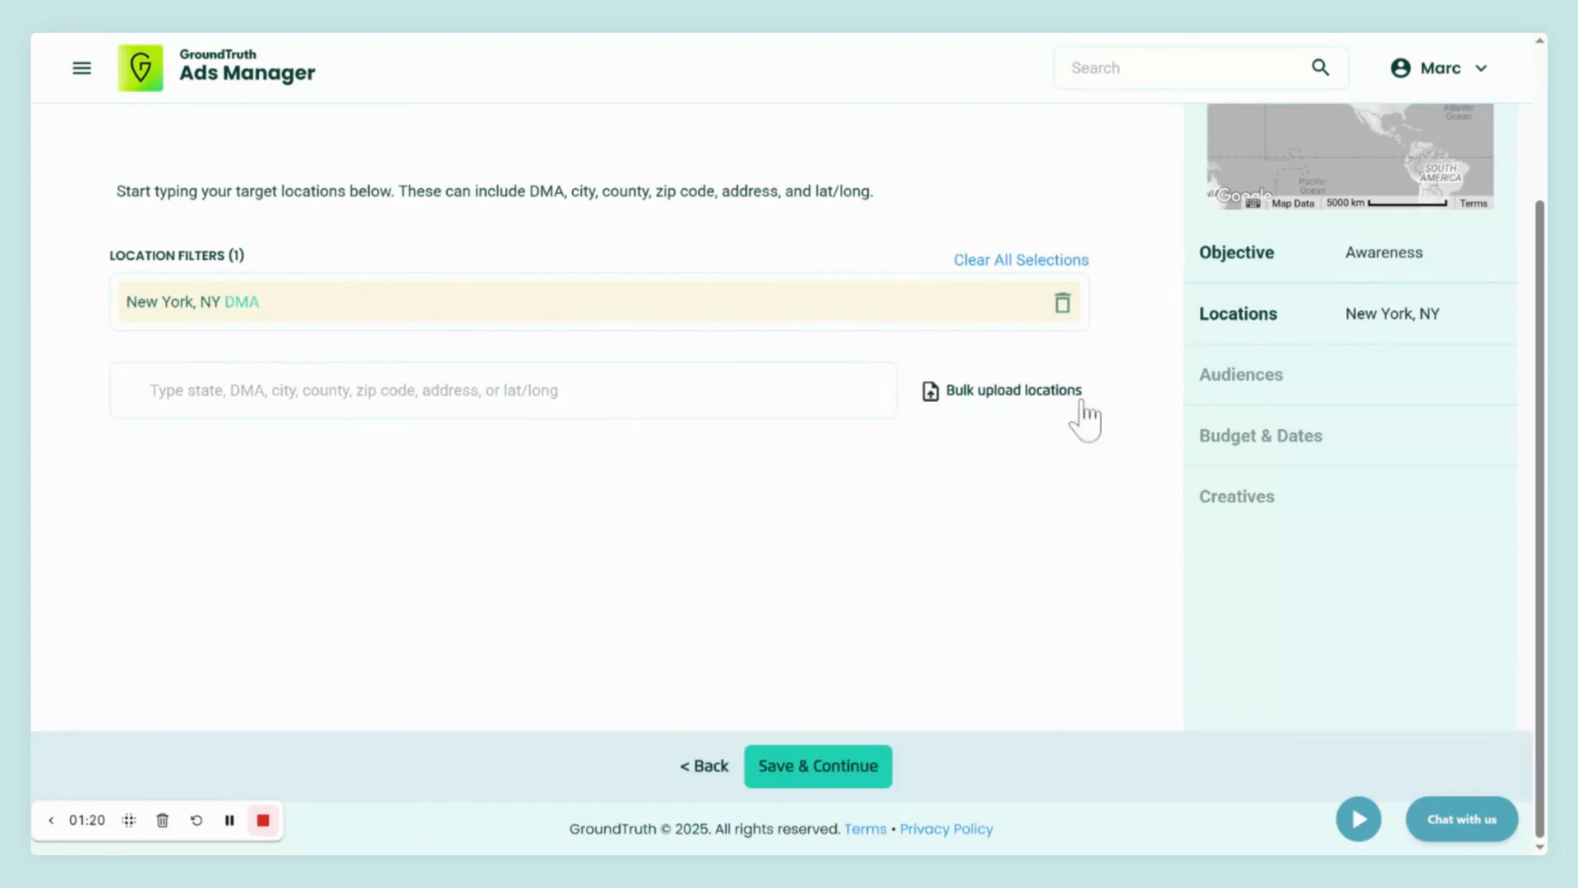
click(848, 777)
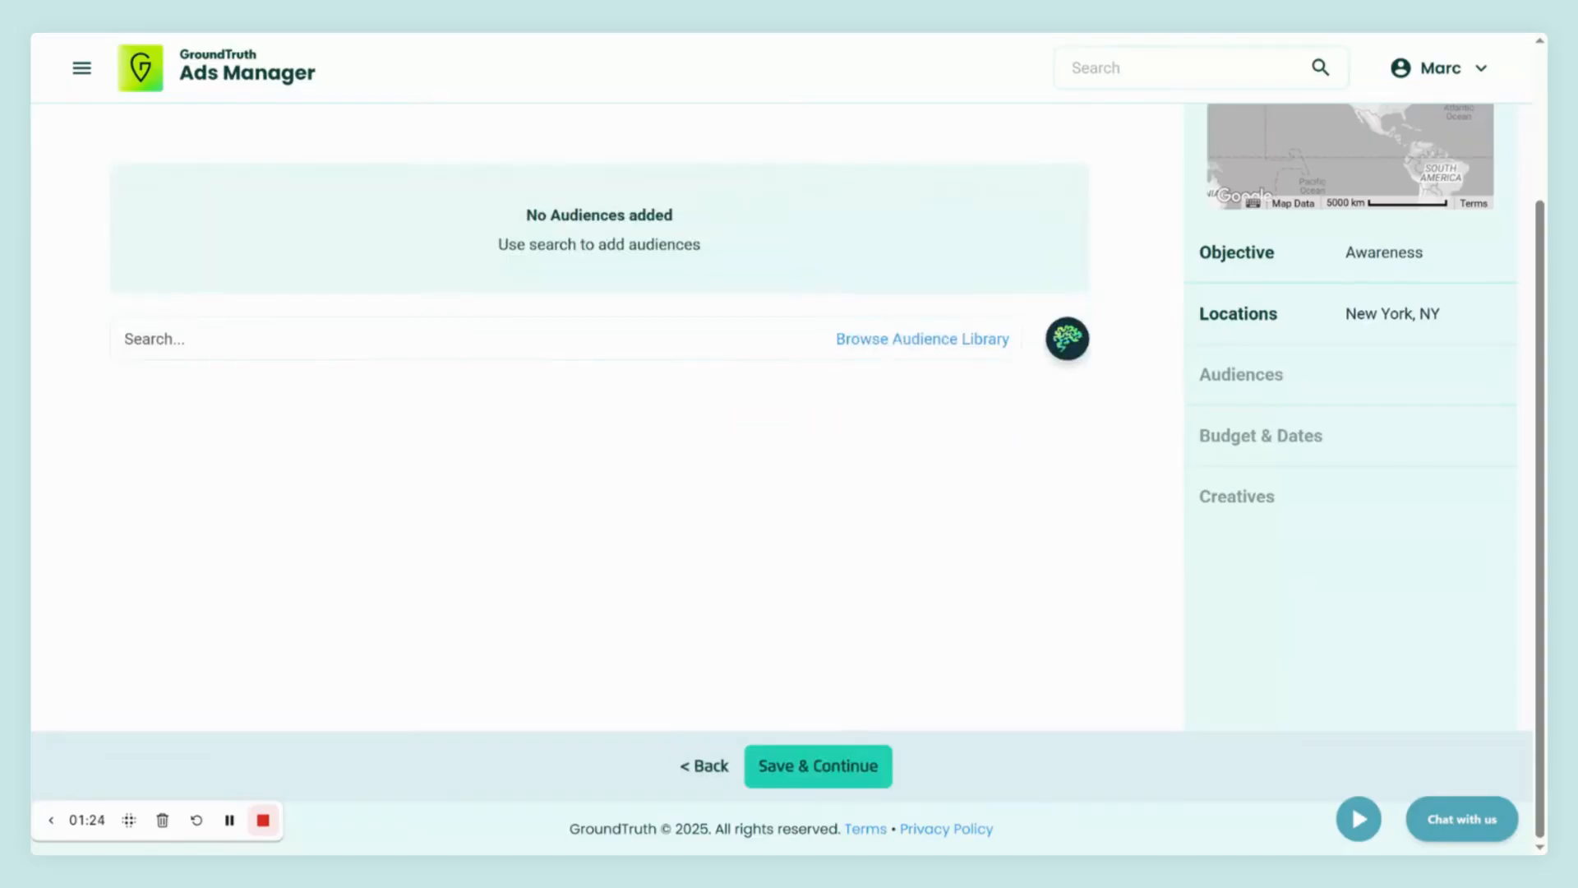
- Add the Pet Service Center Visitors and Pet Supply & Food Shoppers audiences from the library's Pets category, and request audience recommendations
scroll(1151, 374, up, 3)
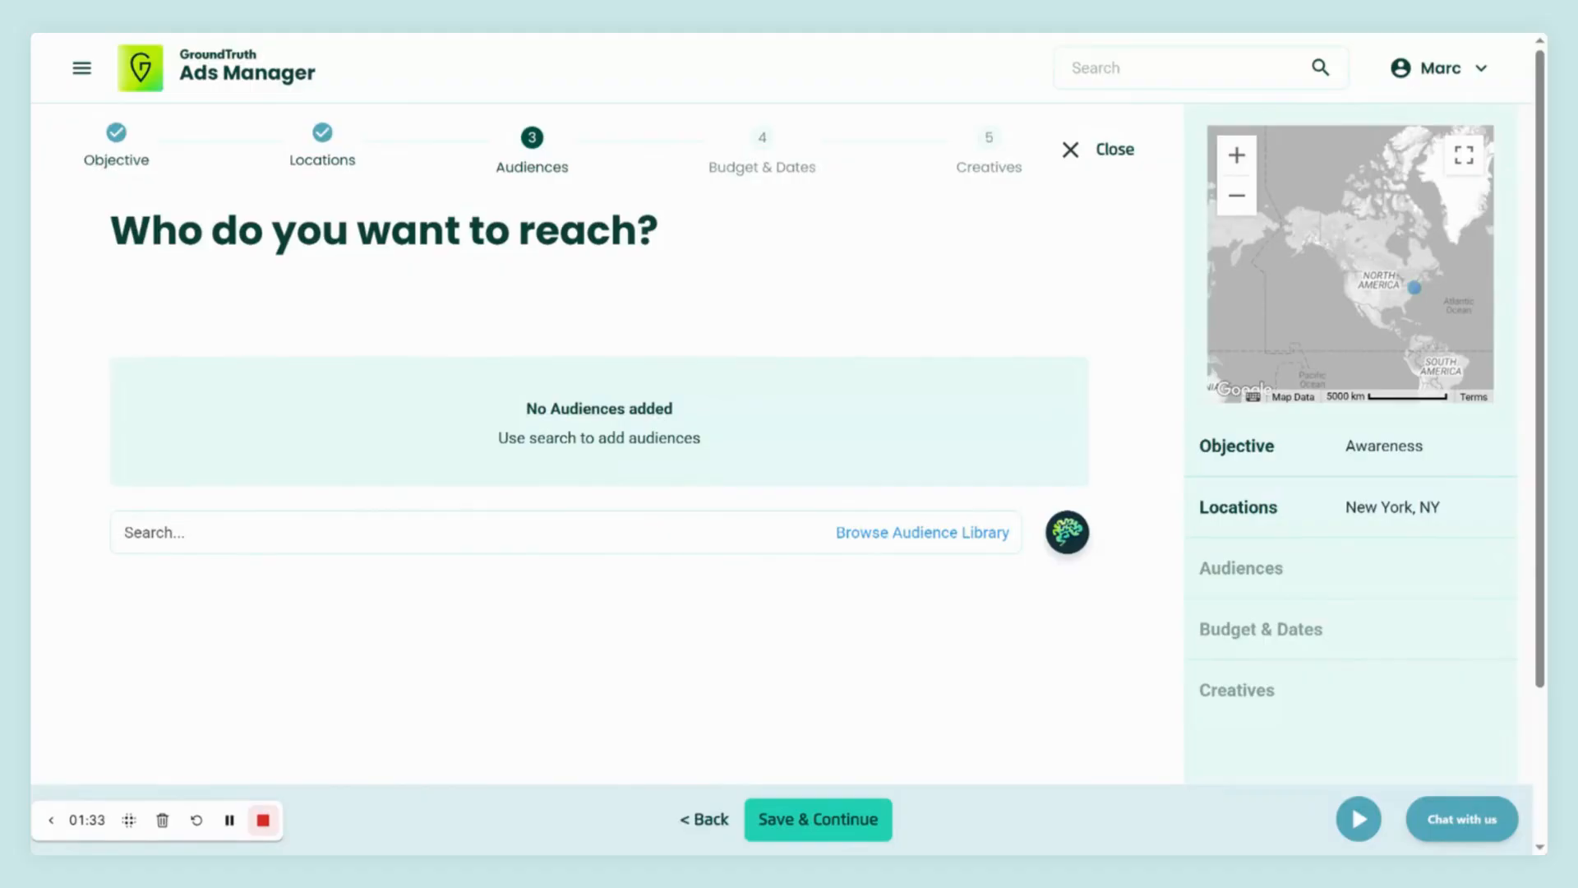
click(938, 531)
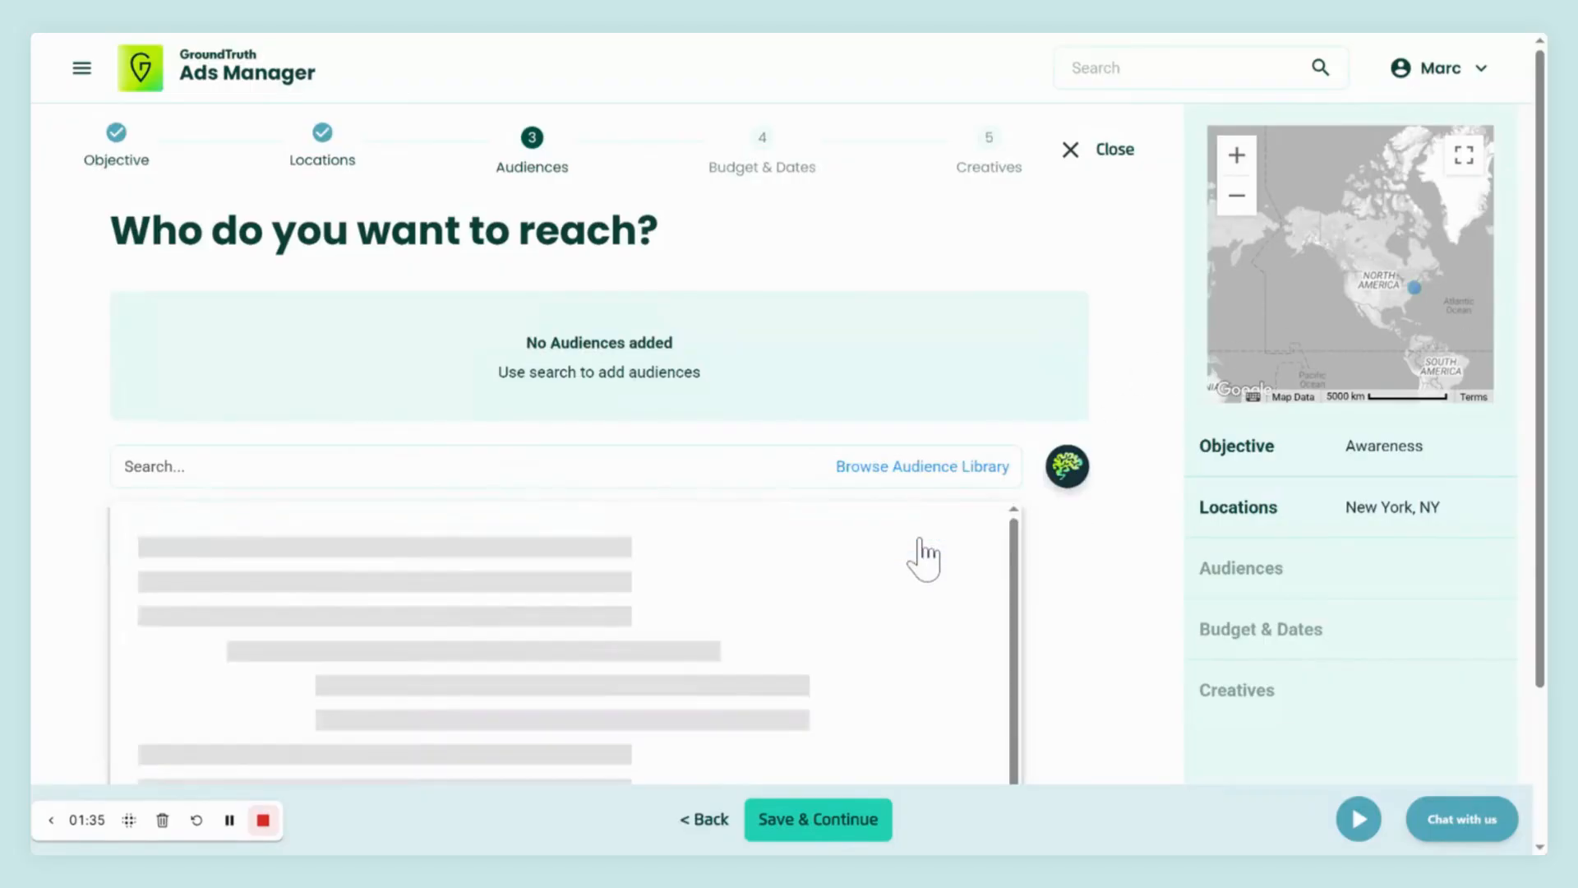
scroll(644, 475, down, 3)
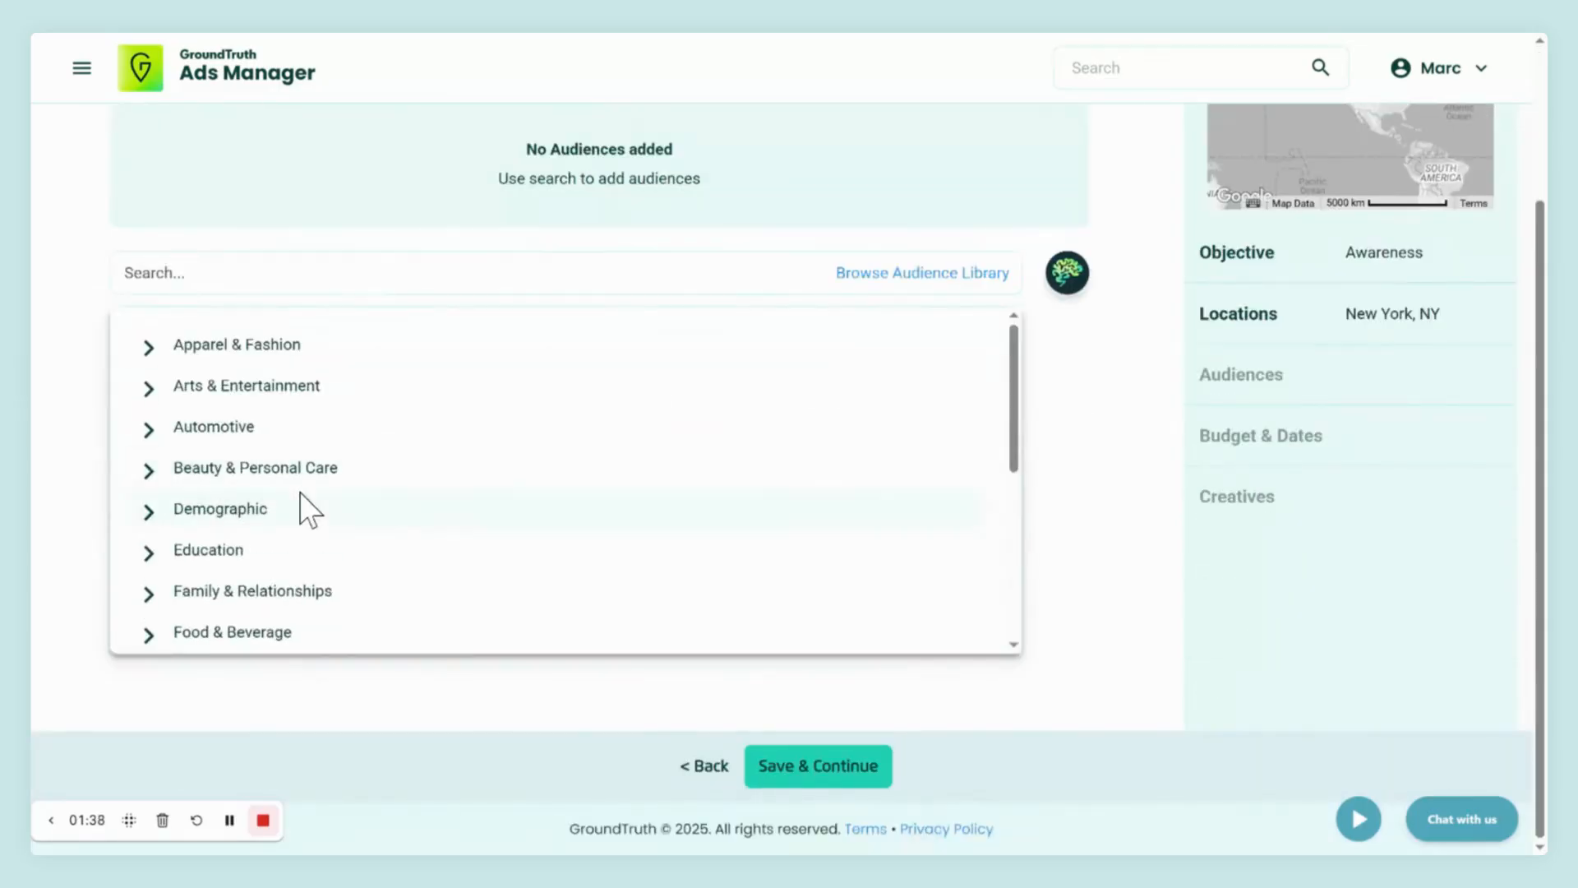
scroll(306, 511, down, 4)
click(148, 429)
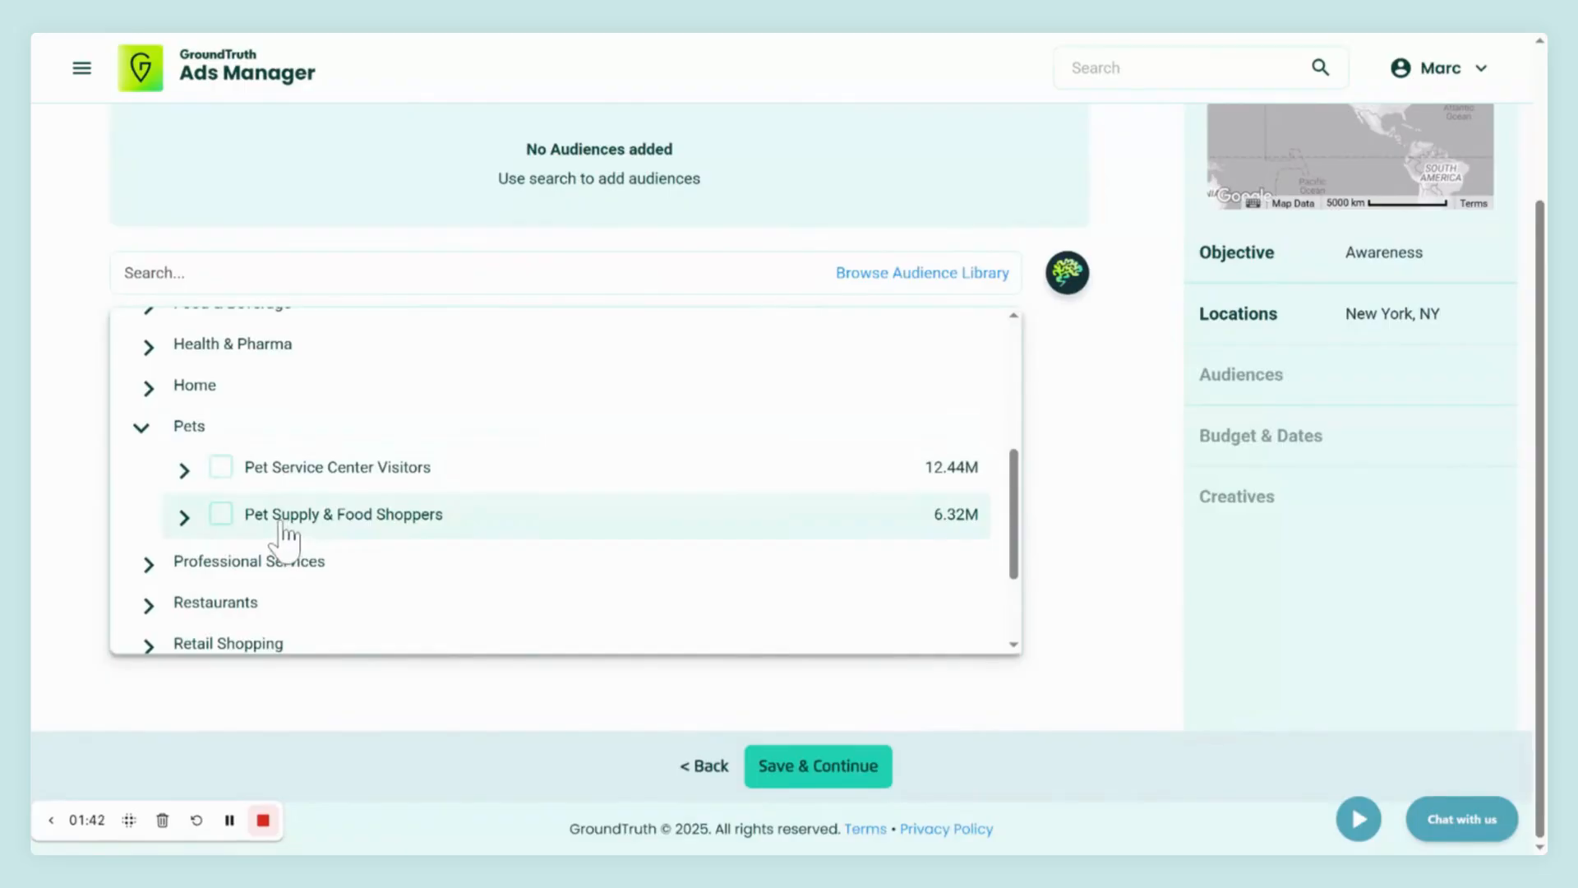
click(236, 470)
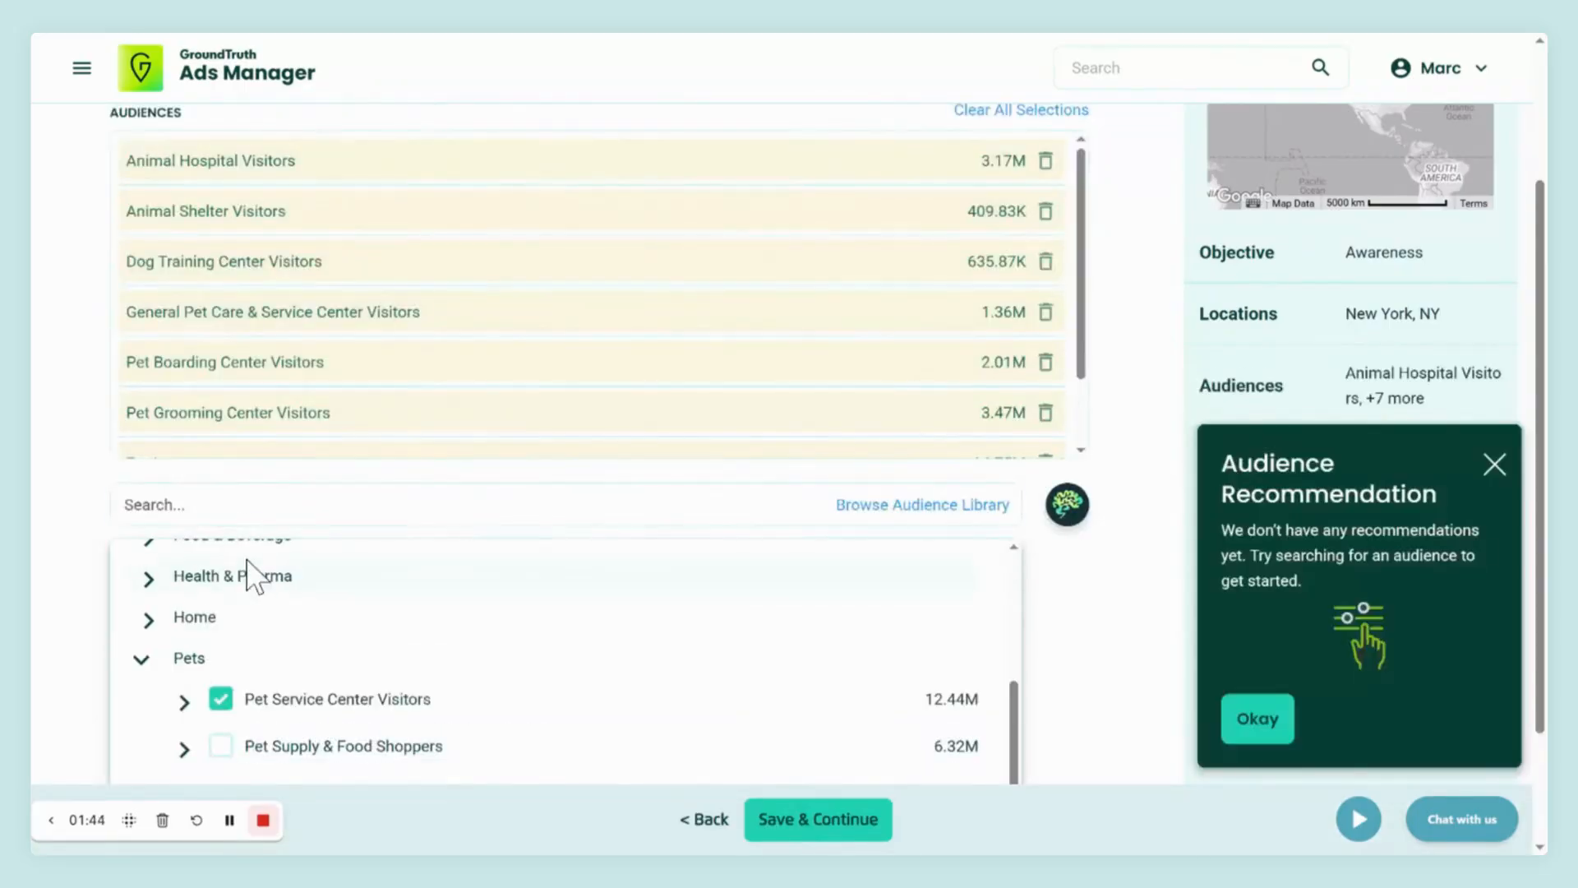
click(220, 771)
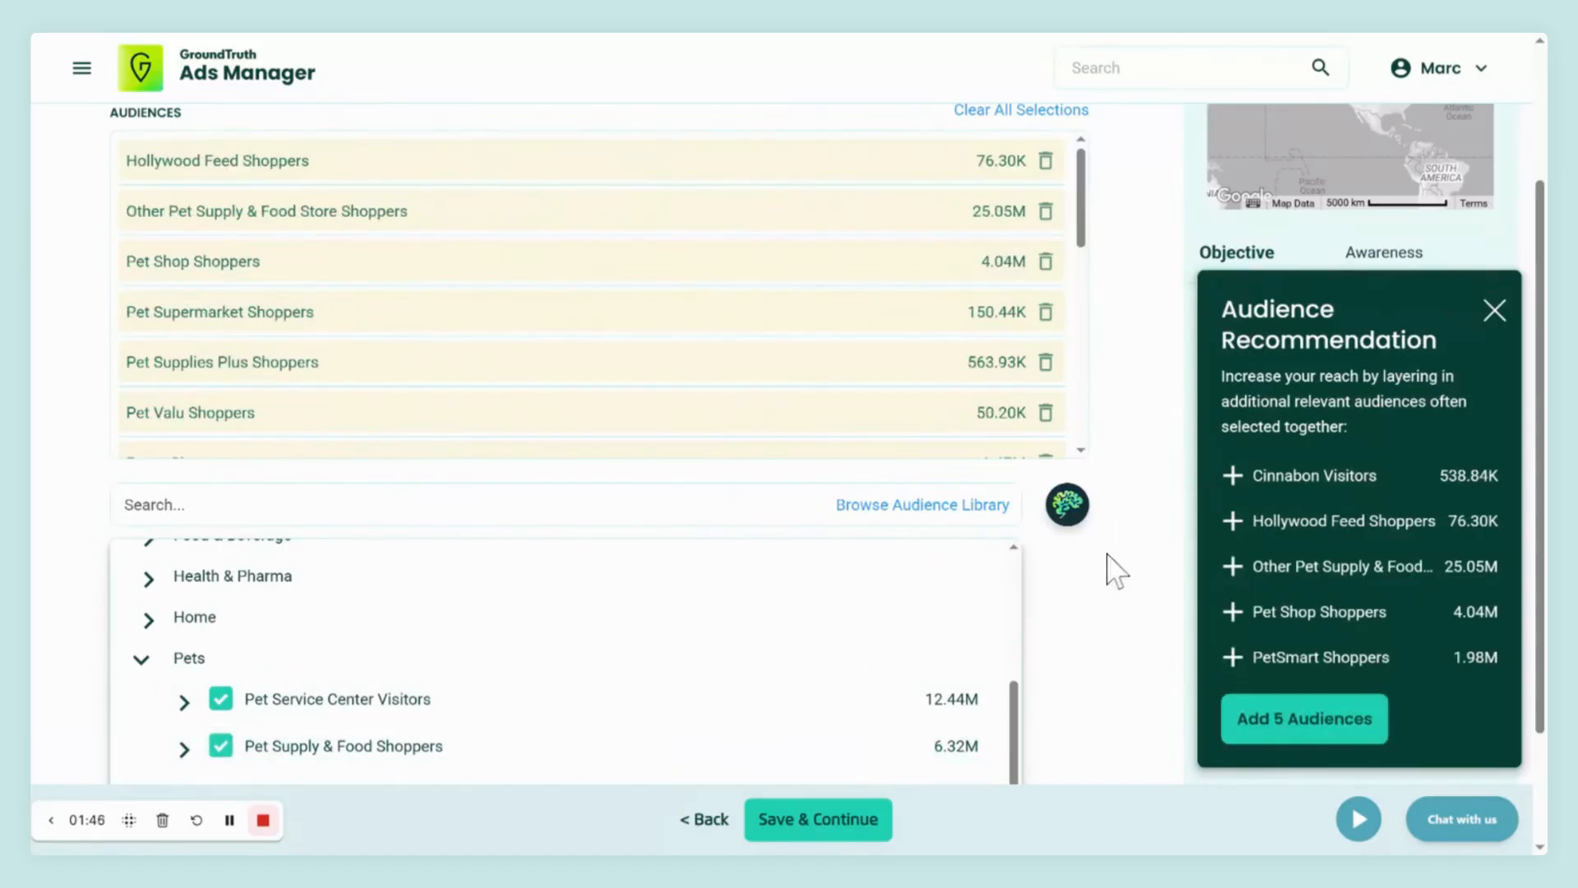
click(1066, 501)
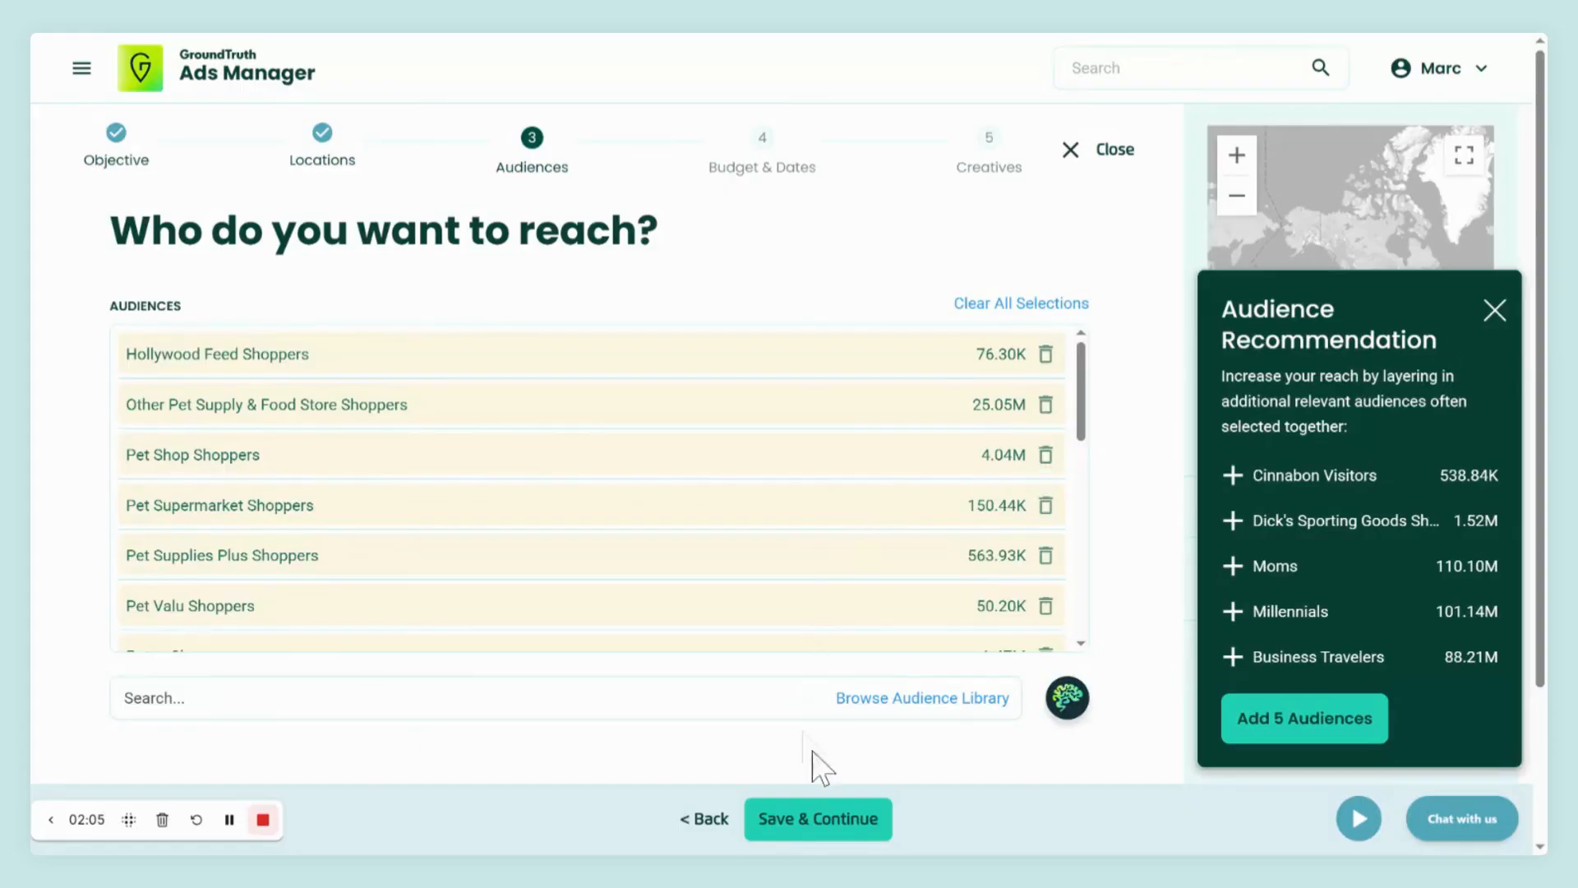
- Save the selected audiences and set the campaign's daily budget to $25
click(827, 830)
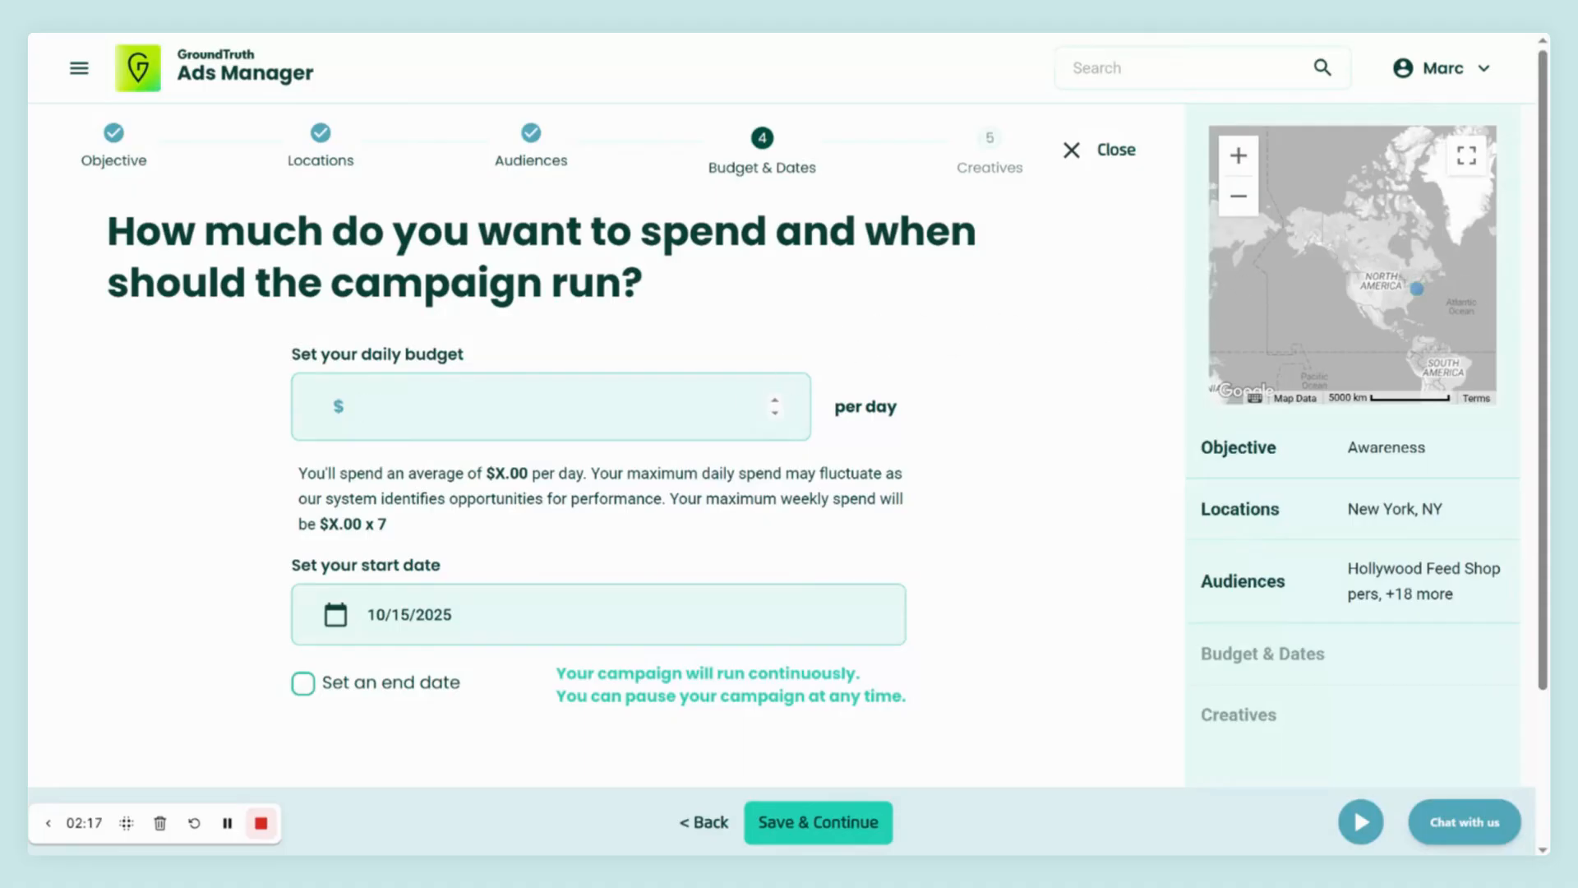
text(25)
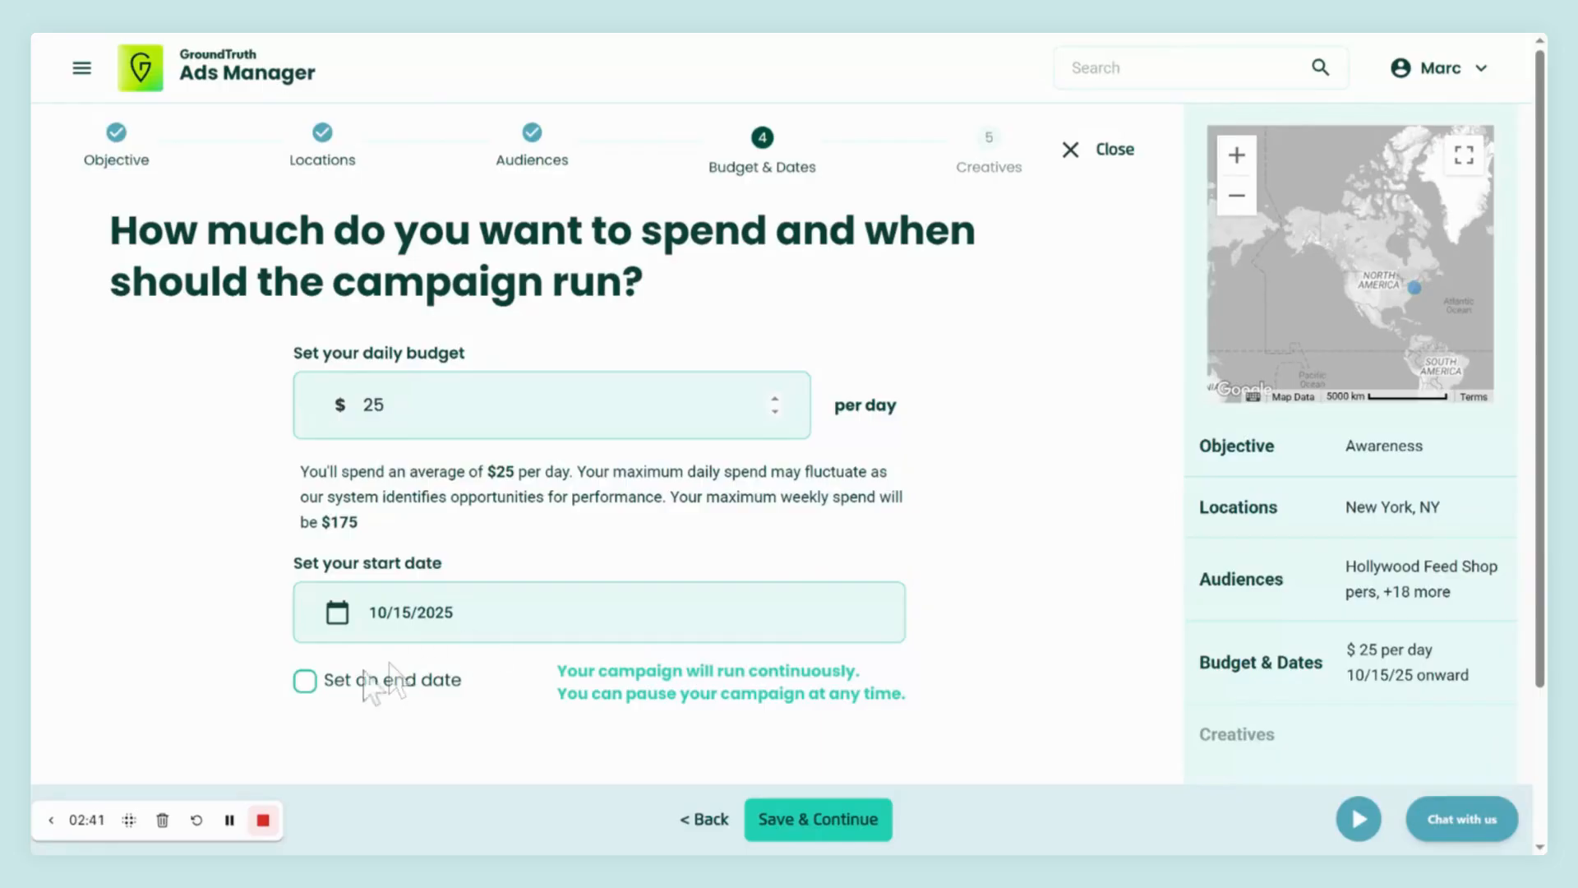
click(306, 682)
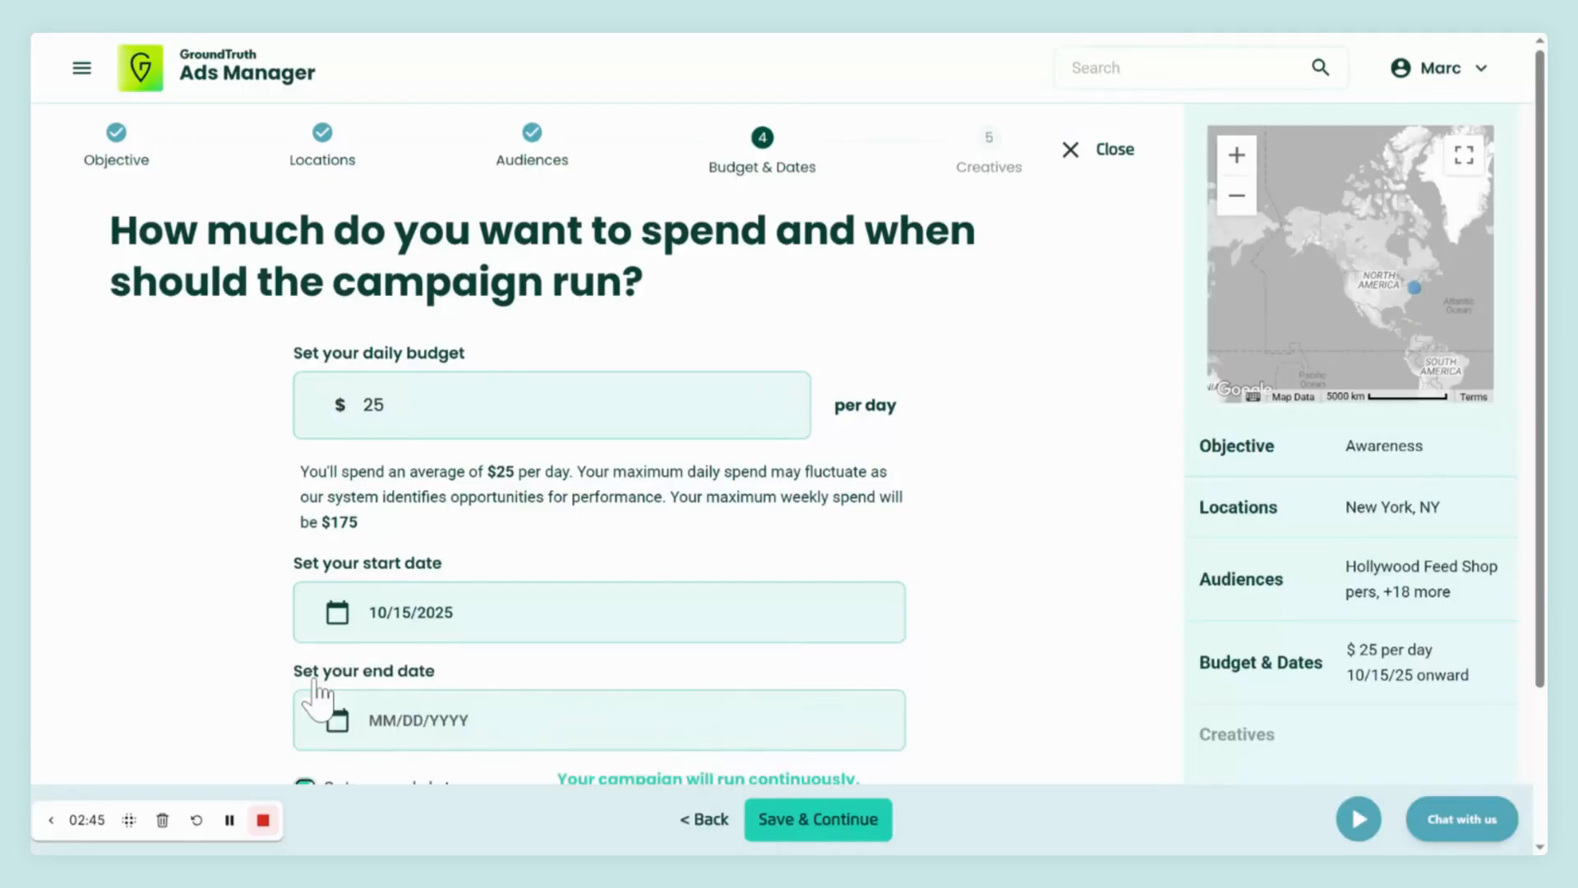
scroll(323, 694, down, 3)
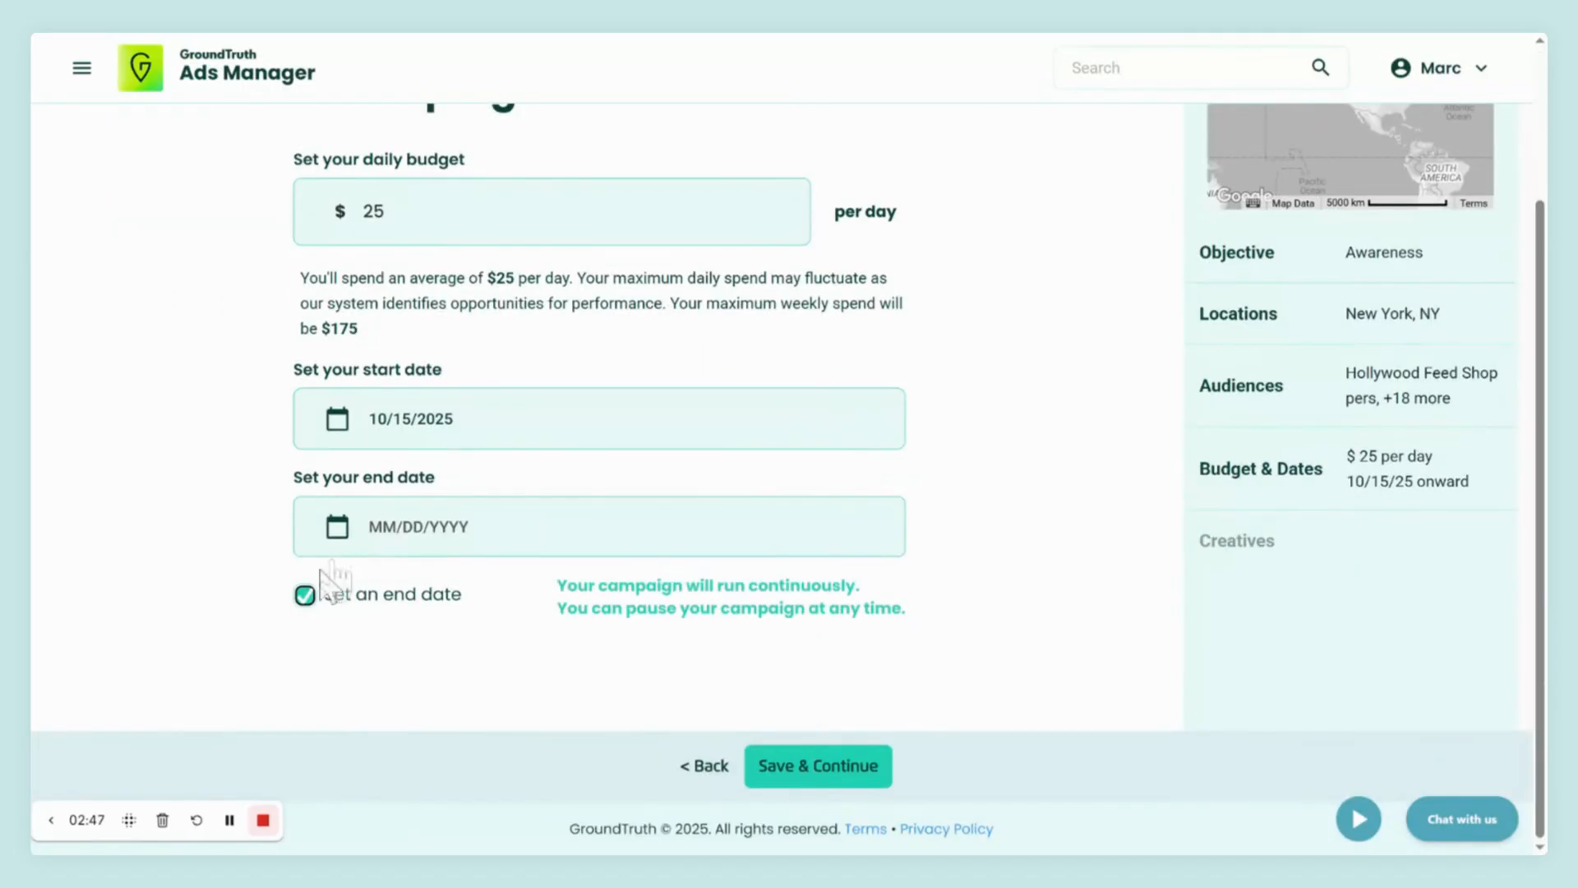
click(296, 604)
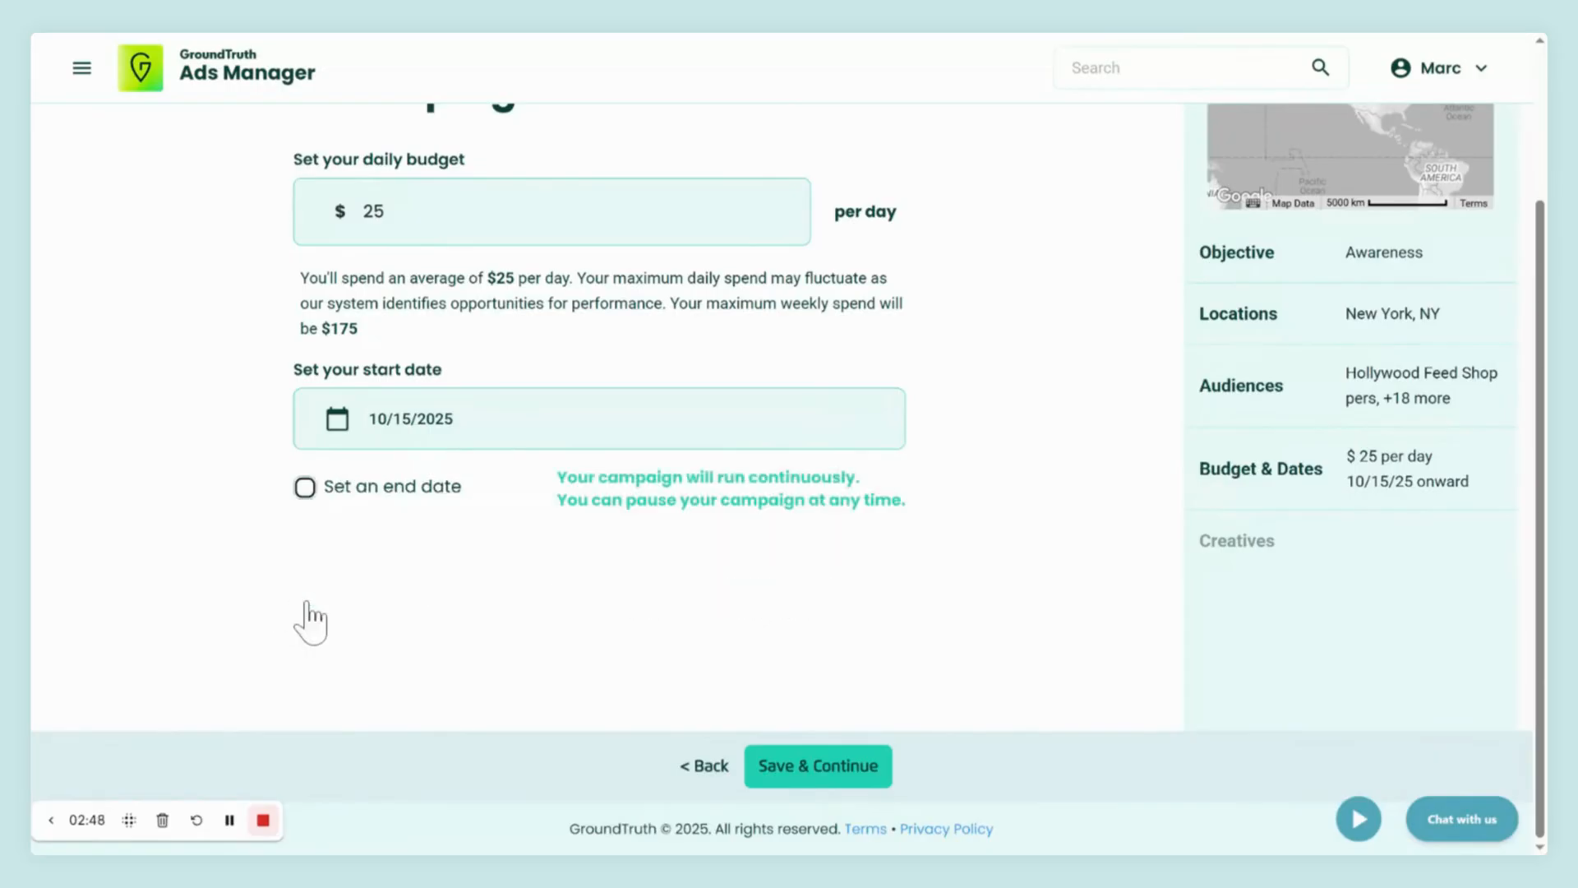
click(839, 783)
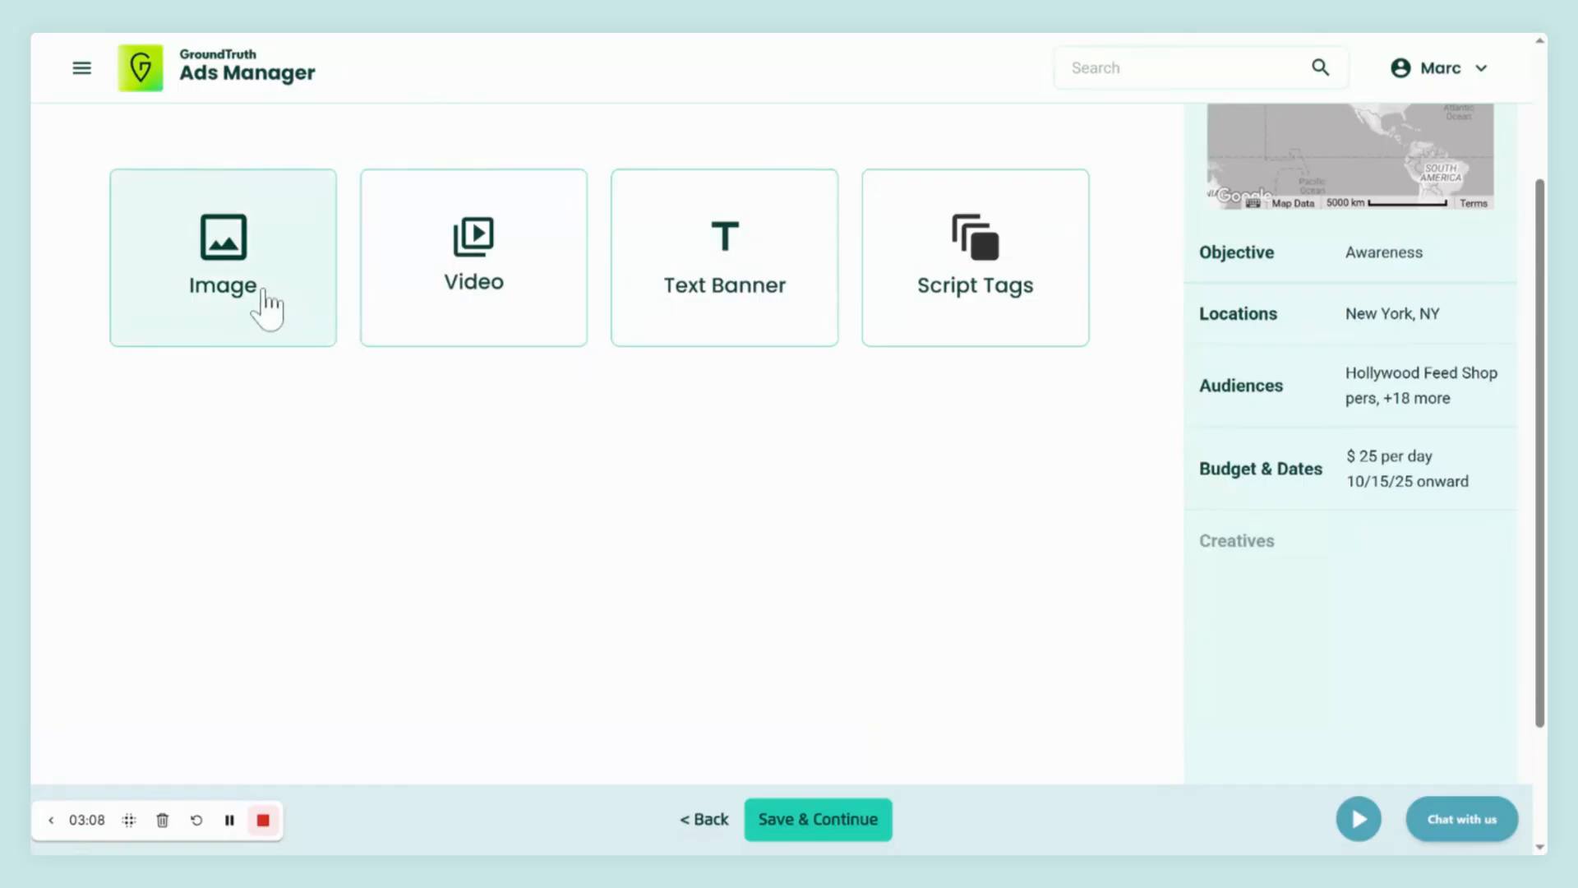
click(267, 308)
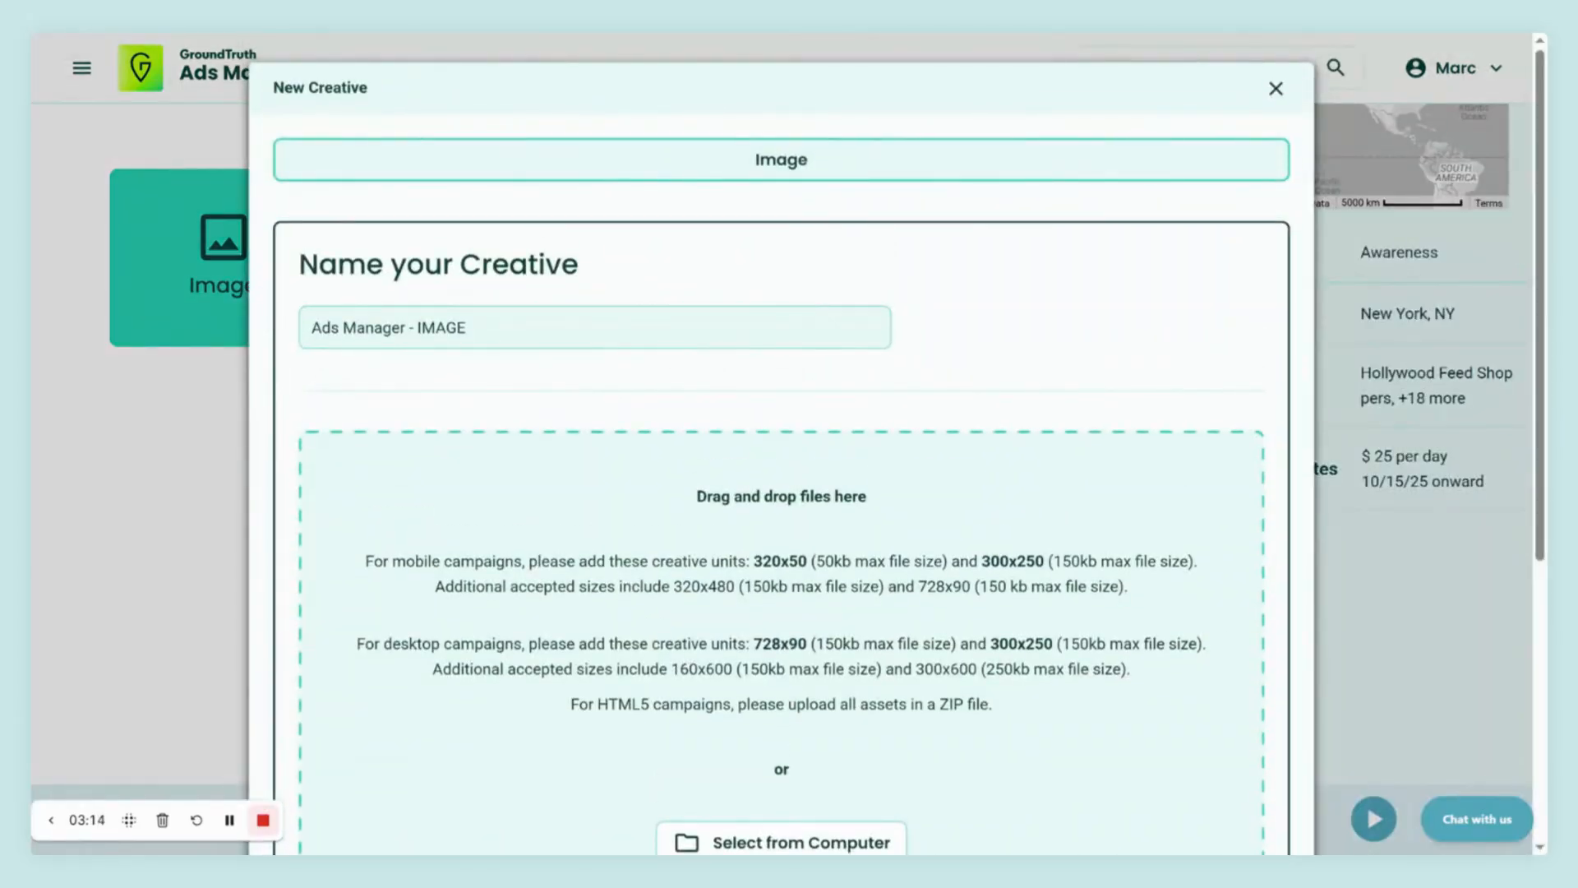
scroll(701, 429, down, 4)
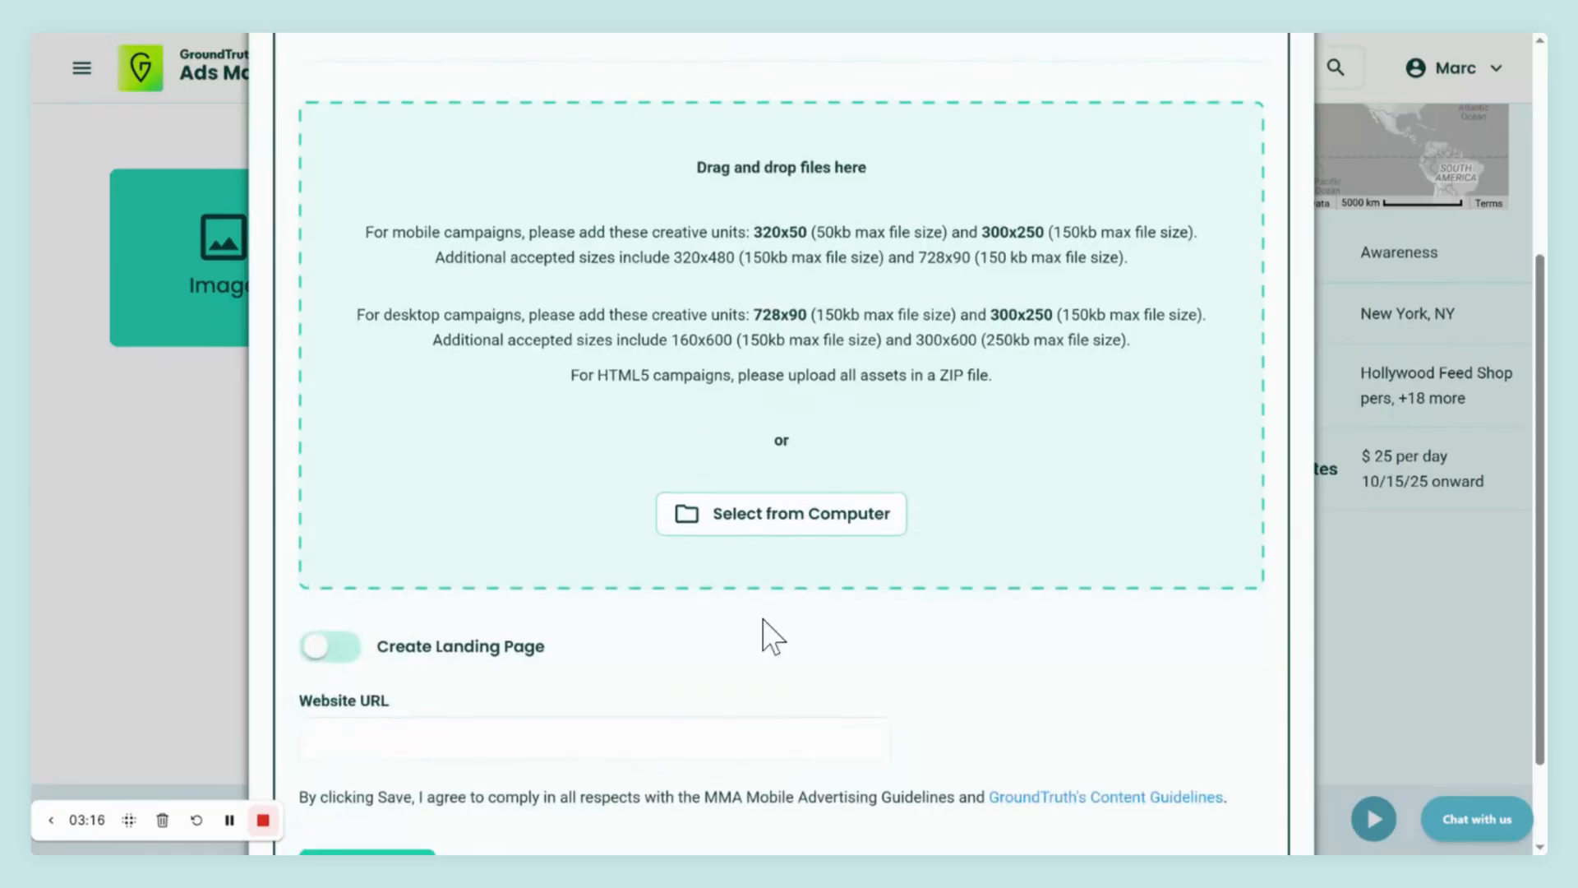
click(826, 526)
scroll(498, 494, down, 2)
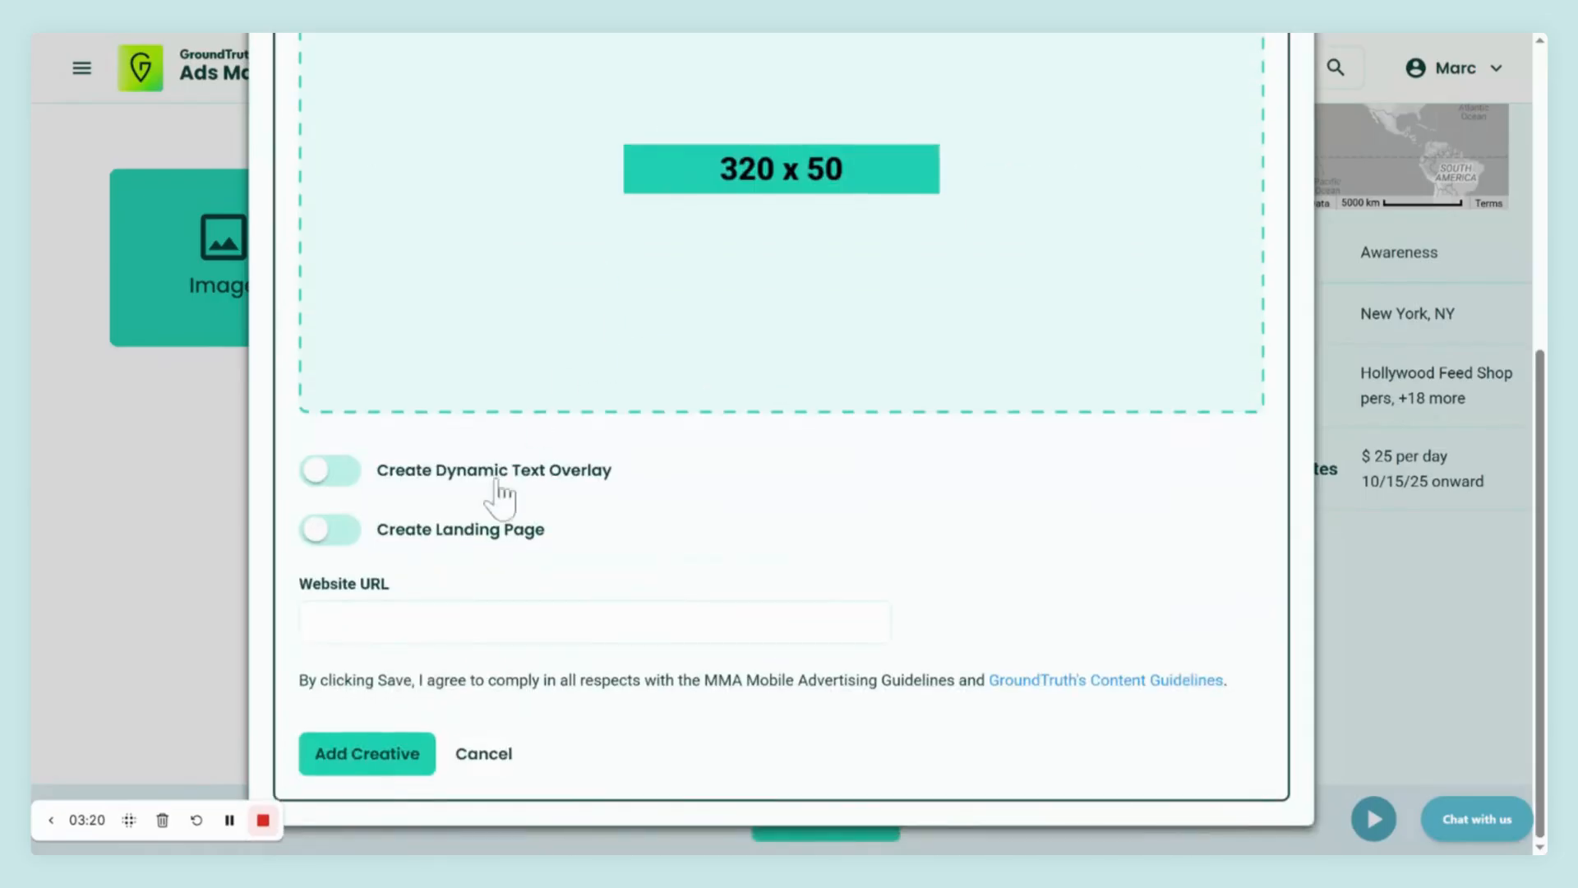
click(461, 622)
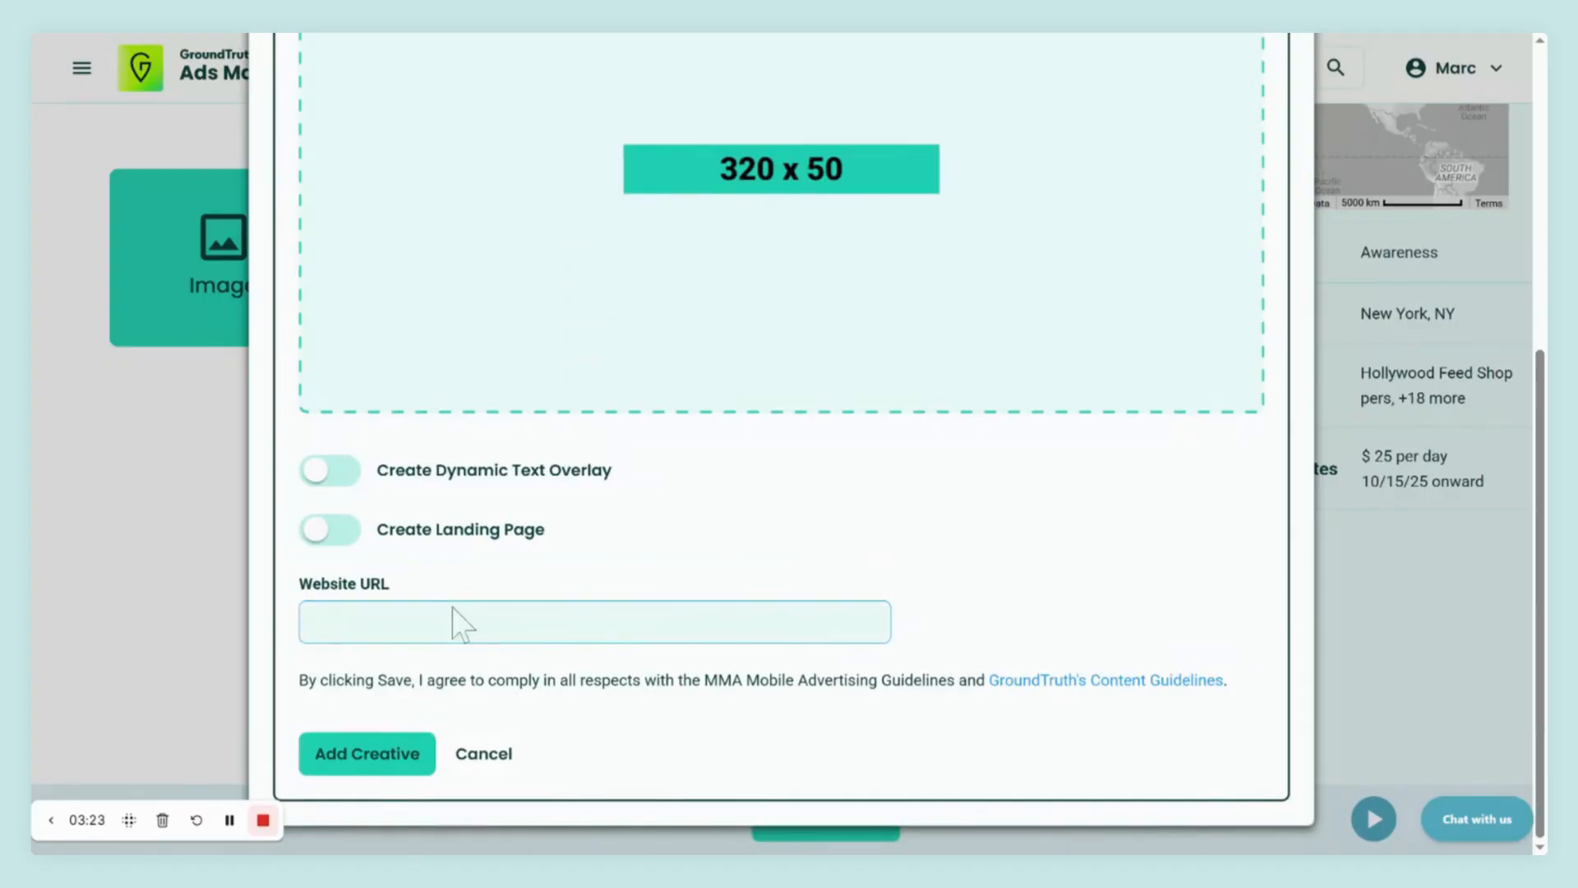
text(https://www.groundtruth.com)
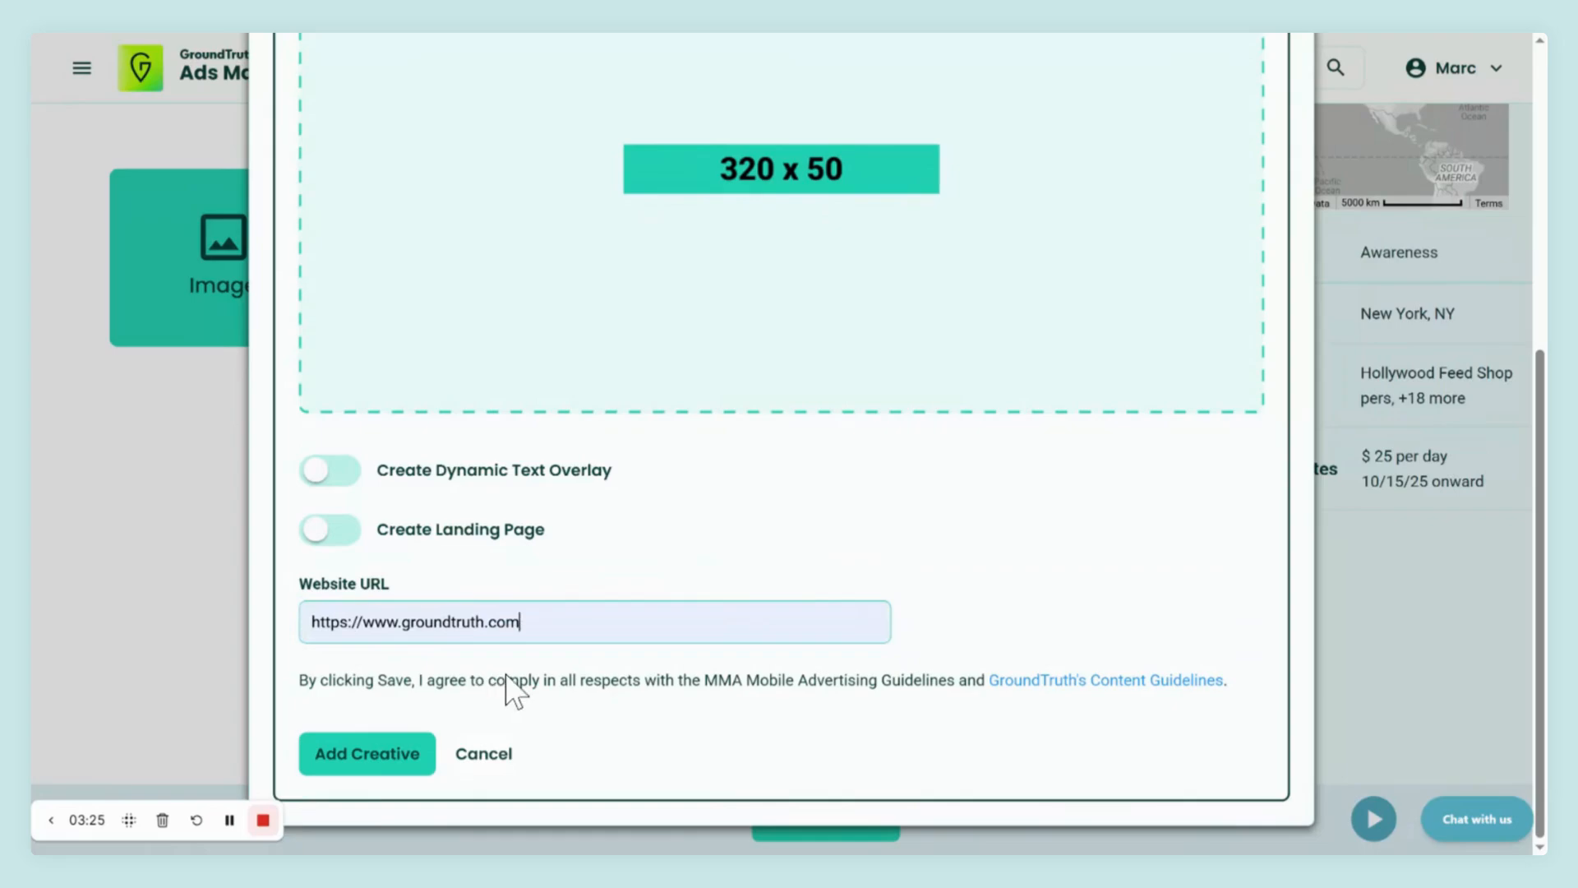
click(383, 758)
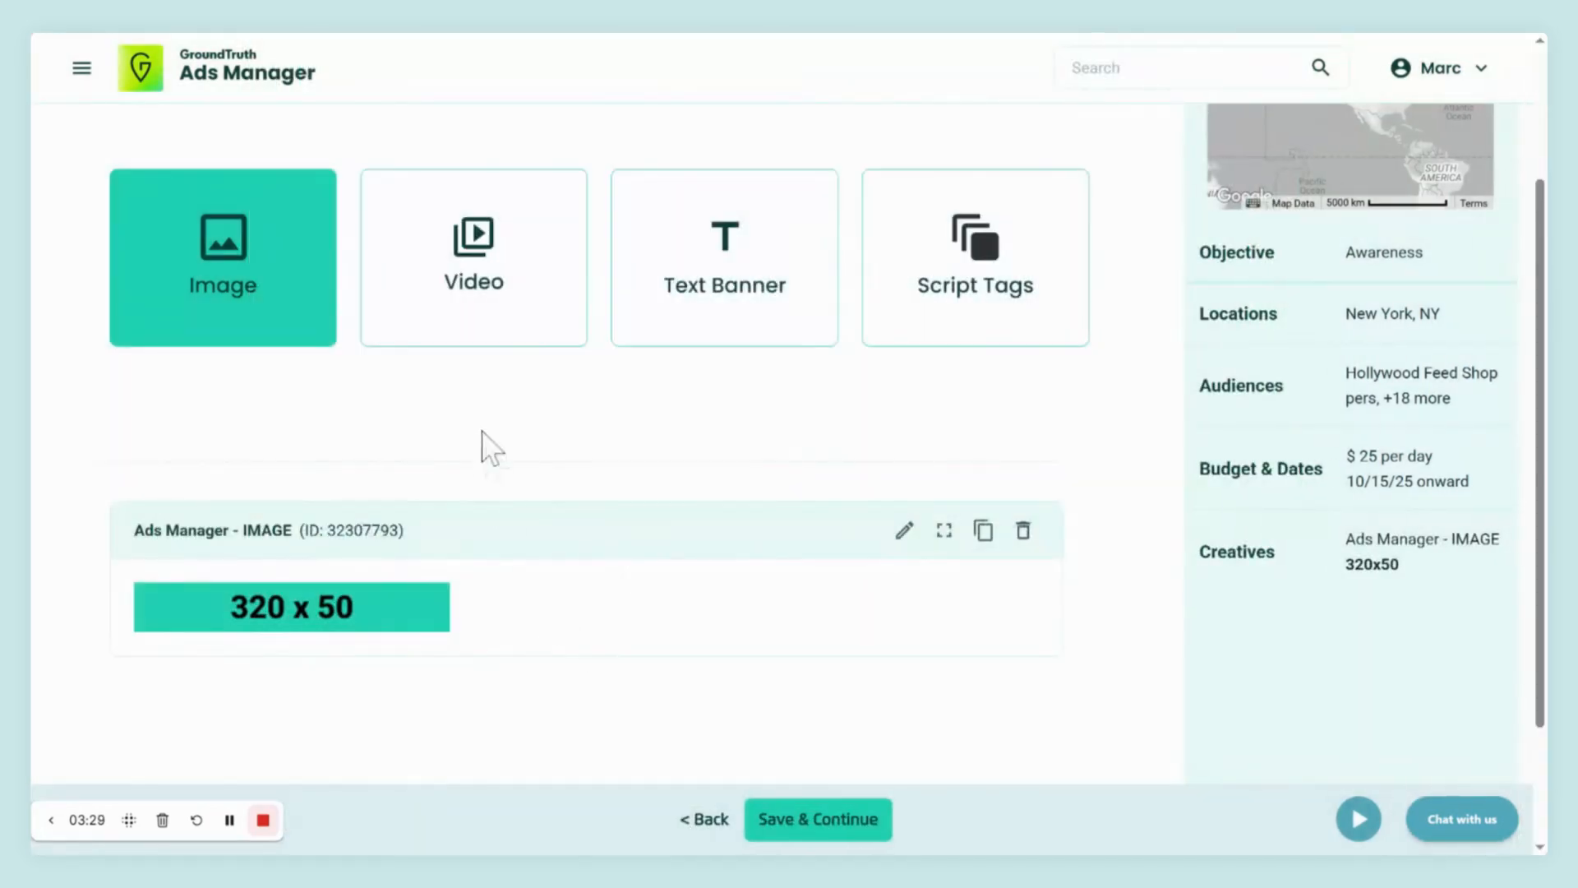
click(265, 265)
scroll(682, 485, down, 5)
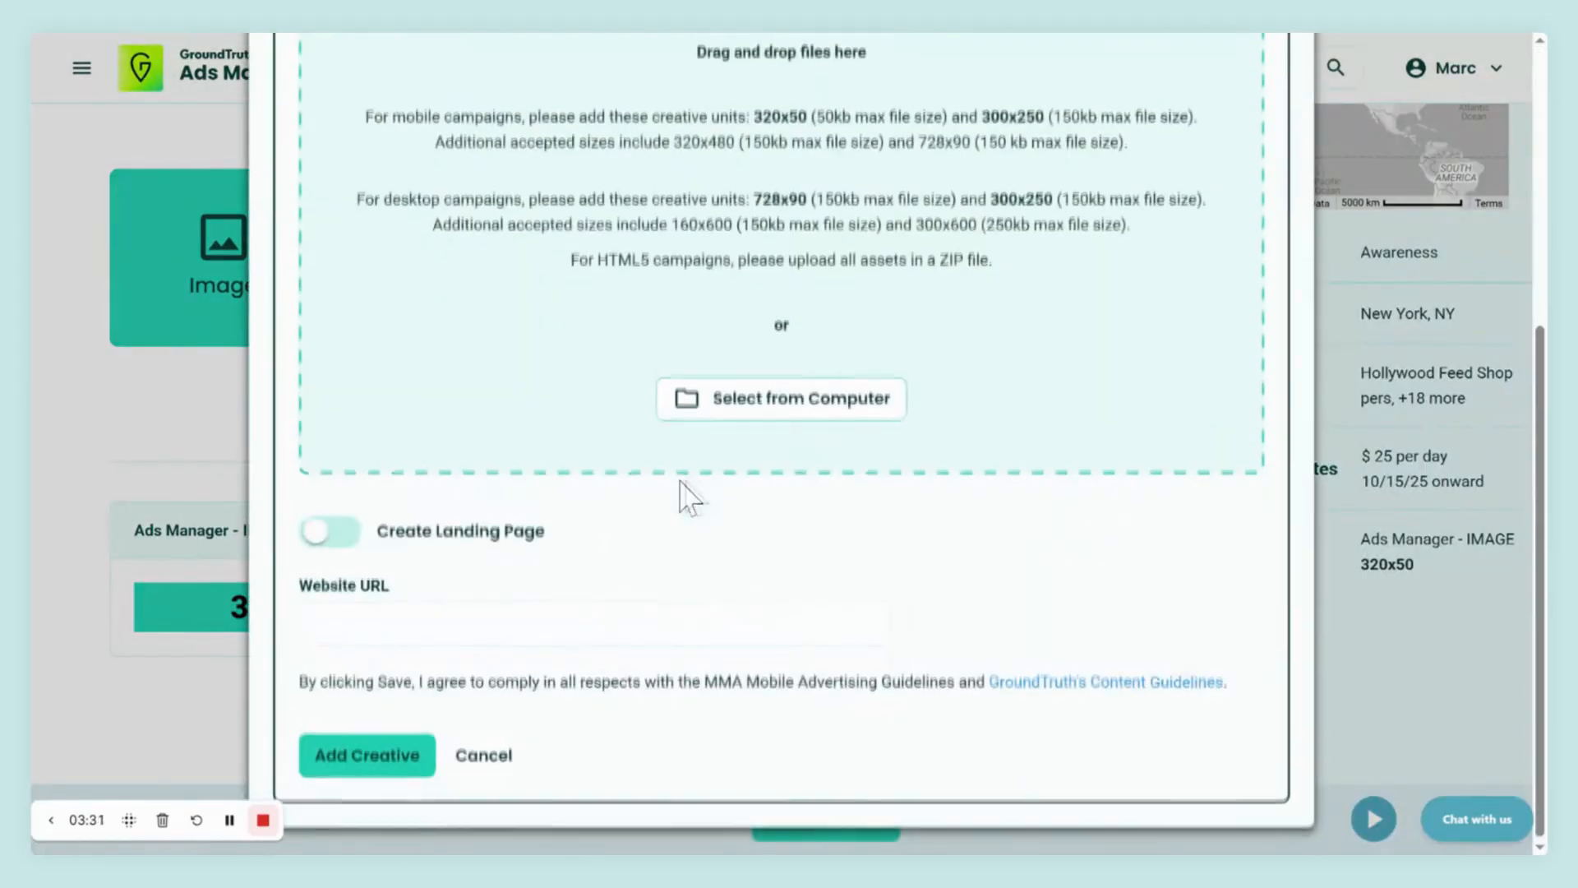
click(798, 411)
click(444, 623)
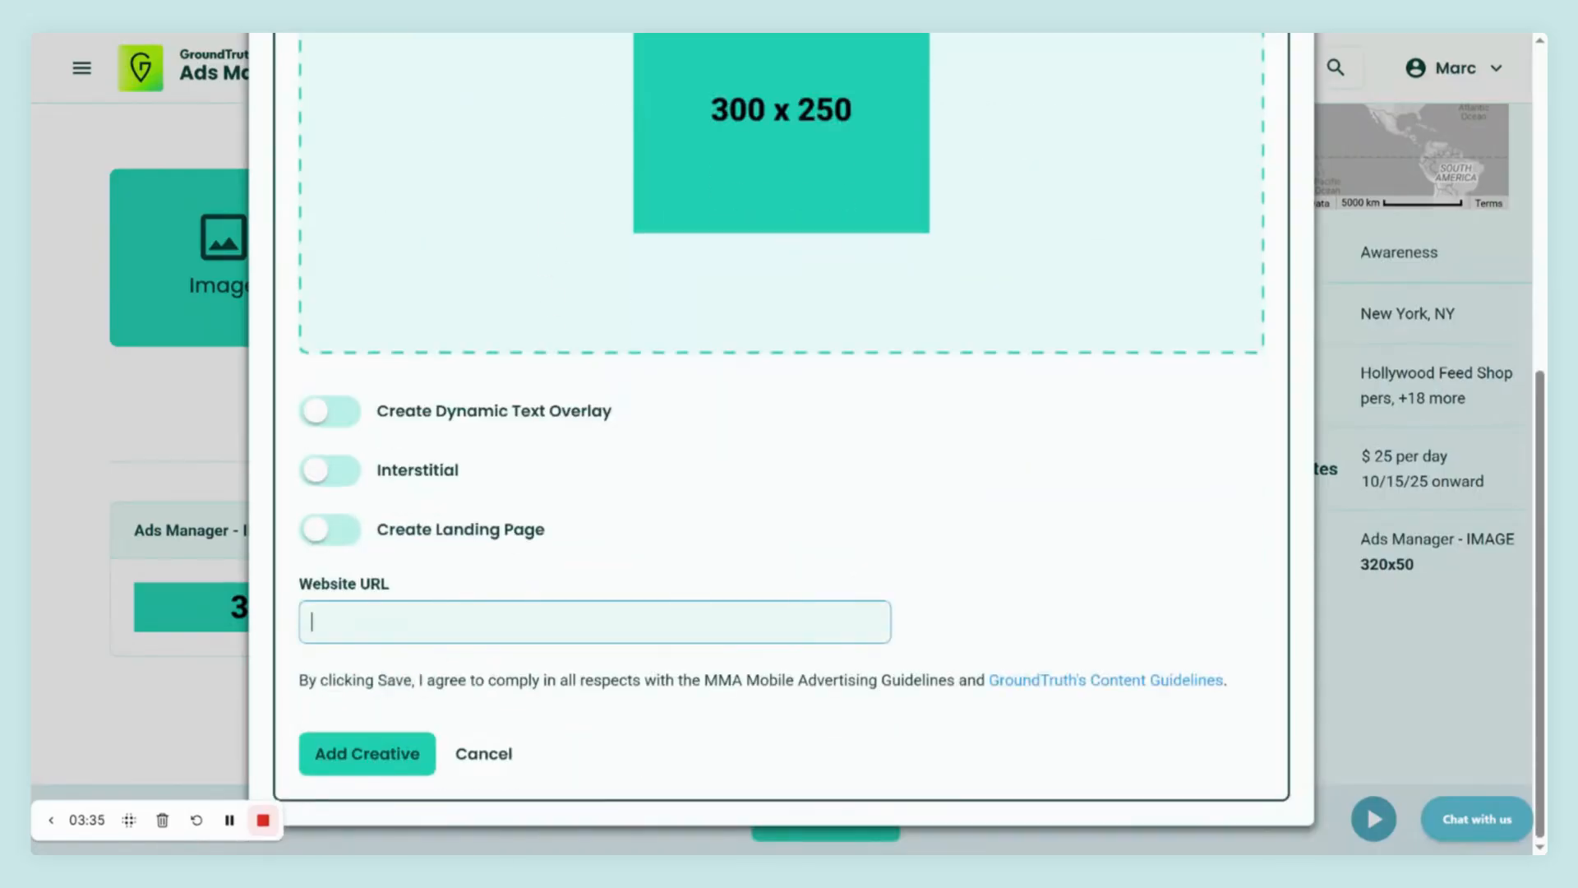
text(https://www.groundtruth.com)
click(383, 743)
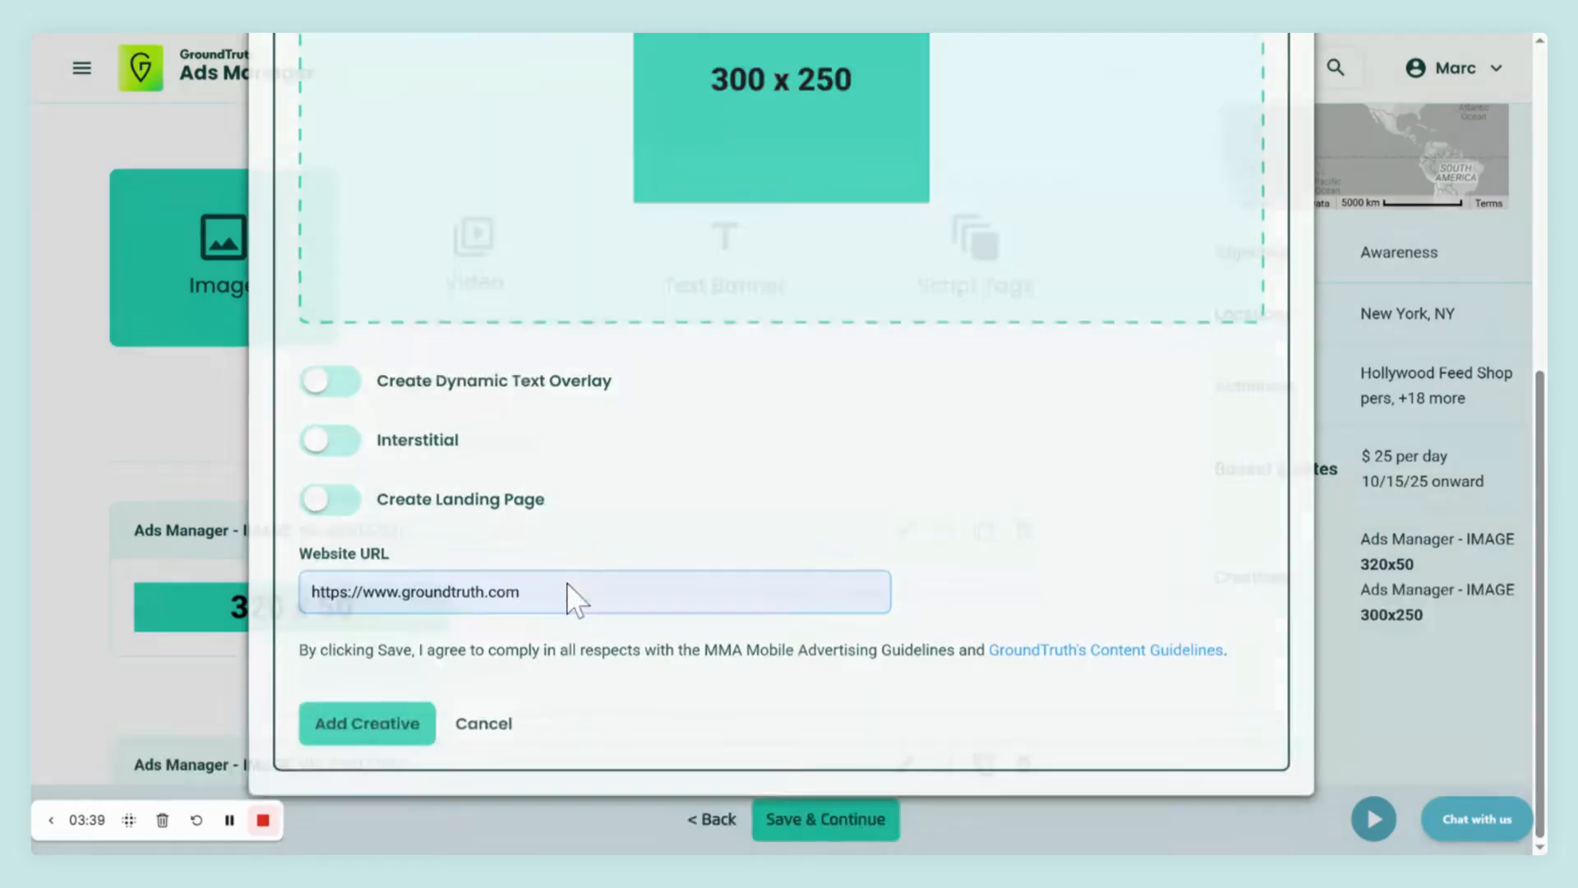
- Save the creatives, name the campaign MyDemoCampaign_Oct25 and start it
scroll(591, 582, down, 4)
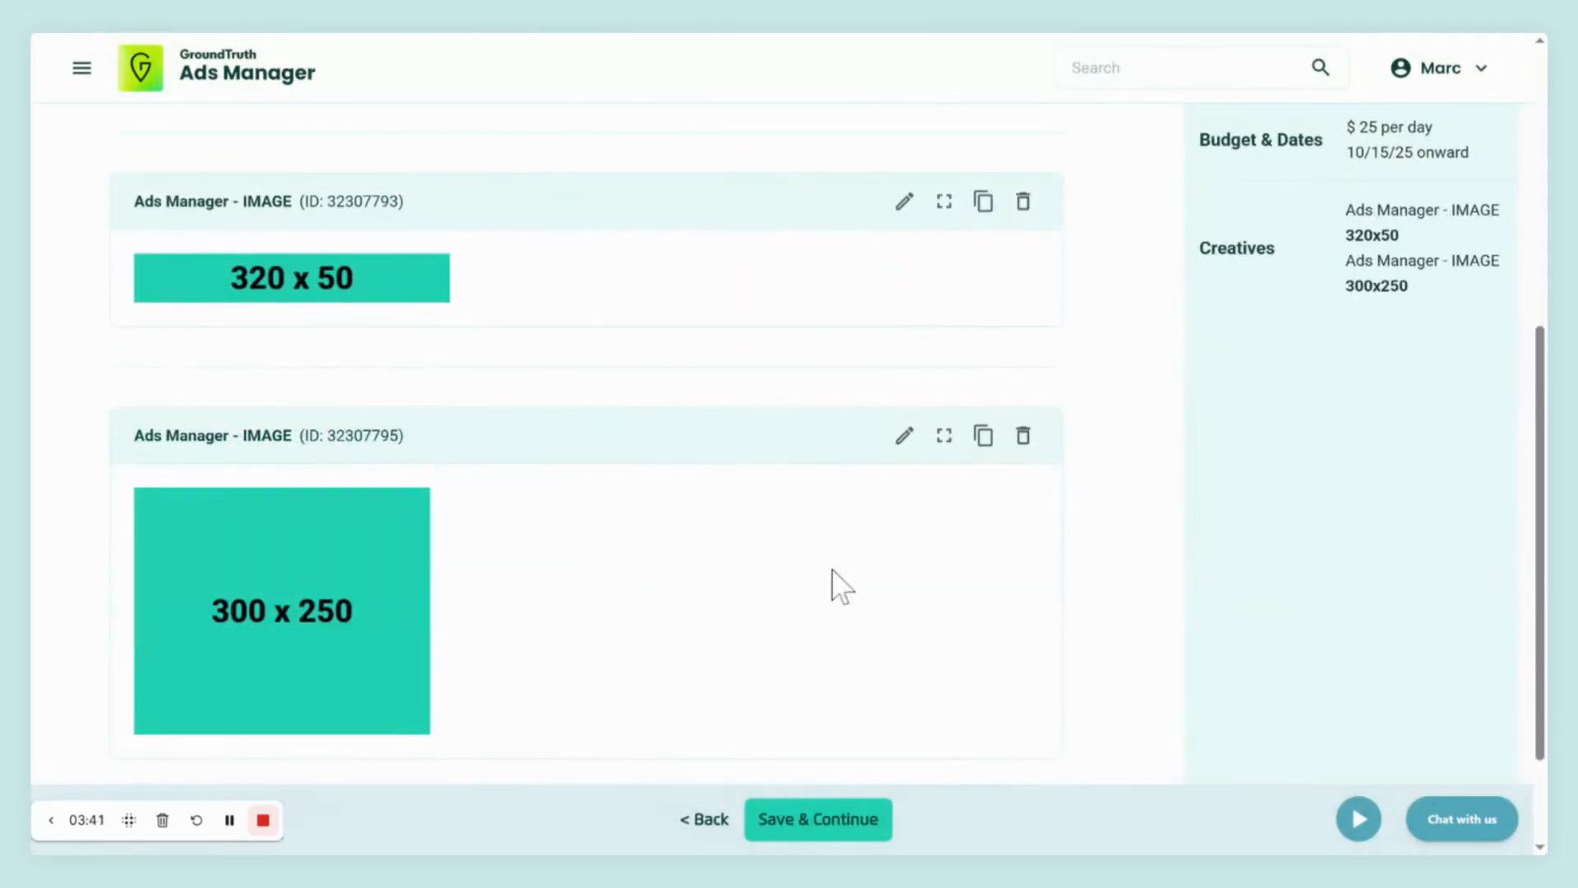
click(818, 826)
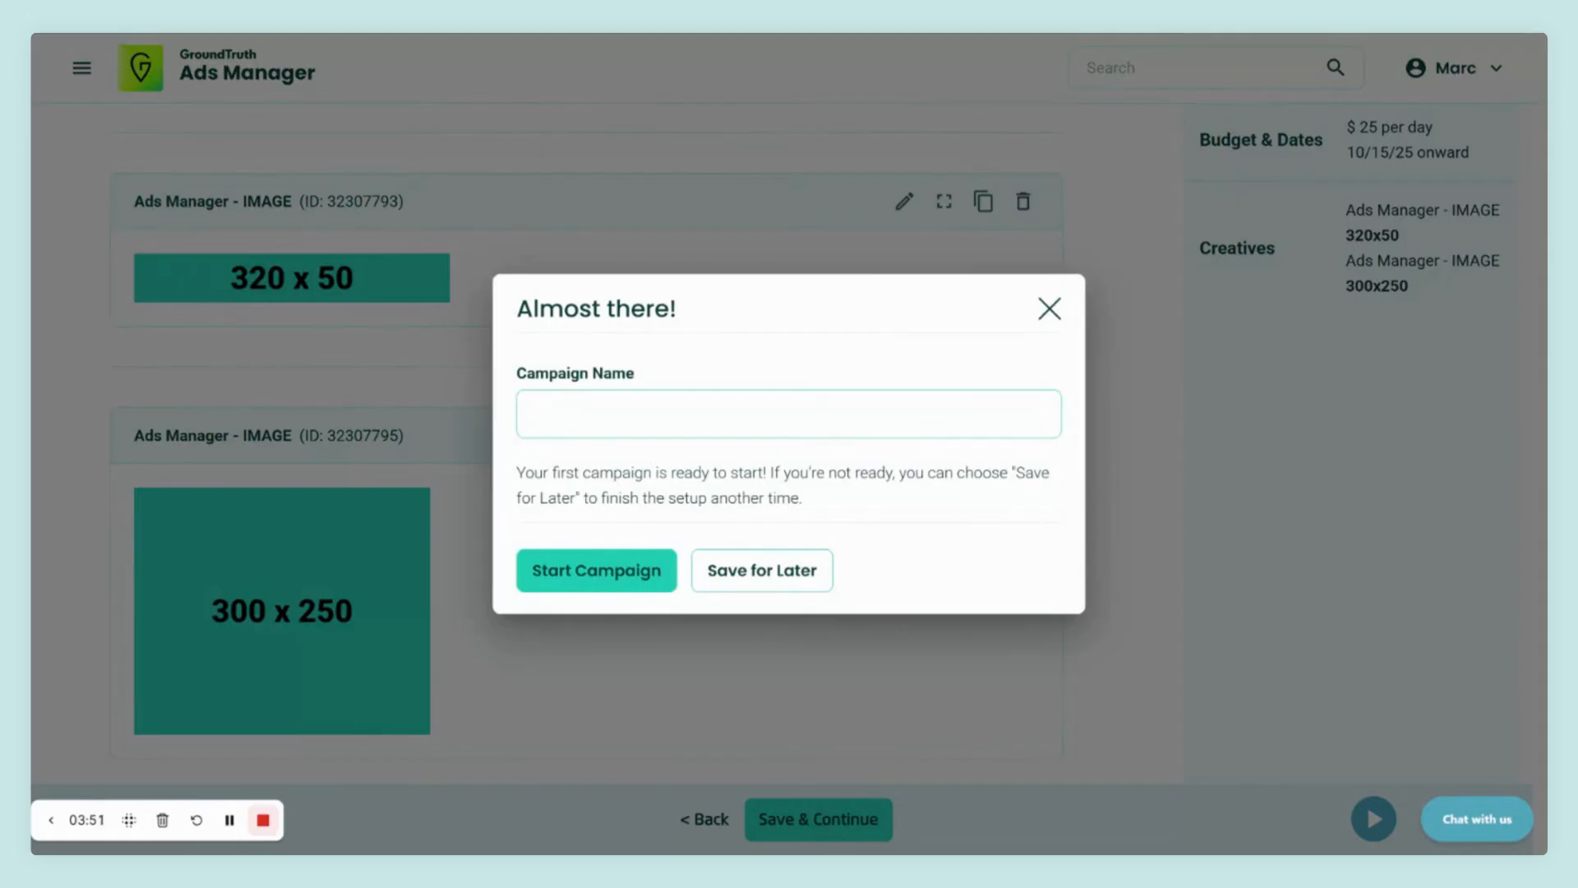
text(MyDemoCampaign_Oct25)
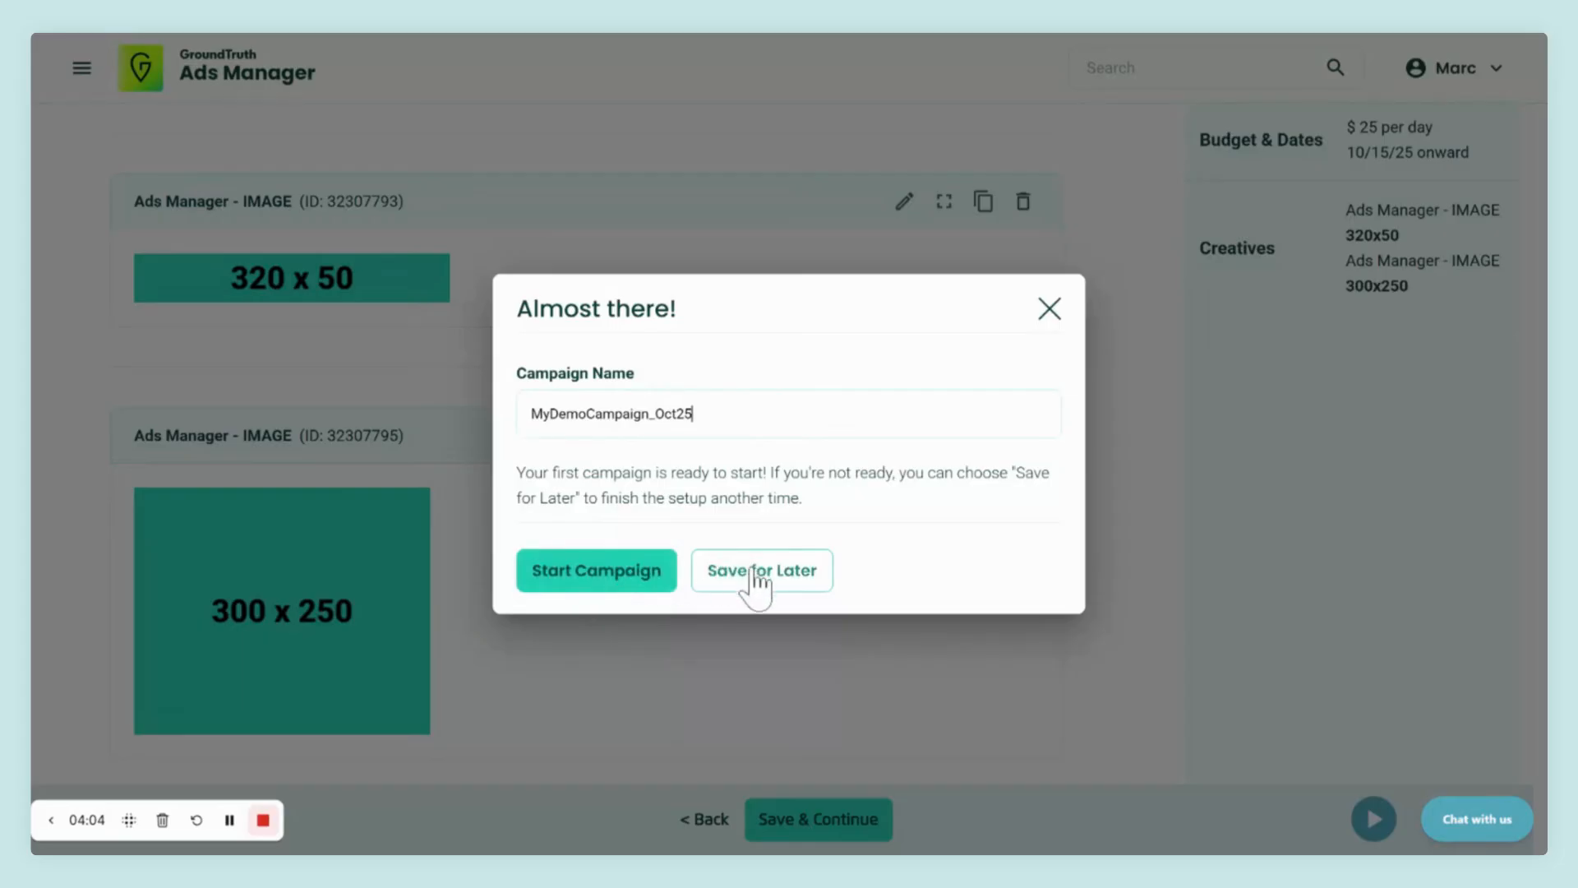
click(623, 580)
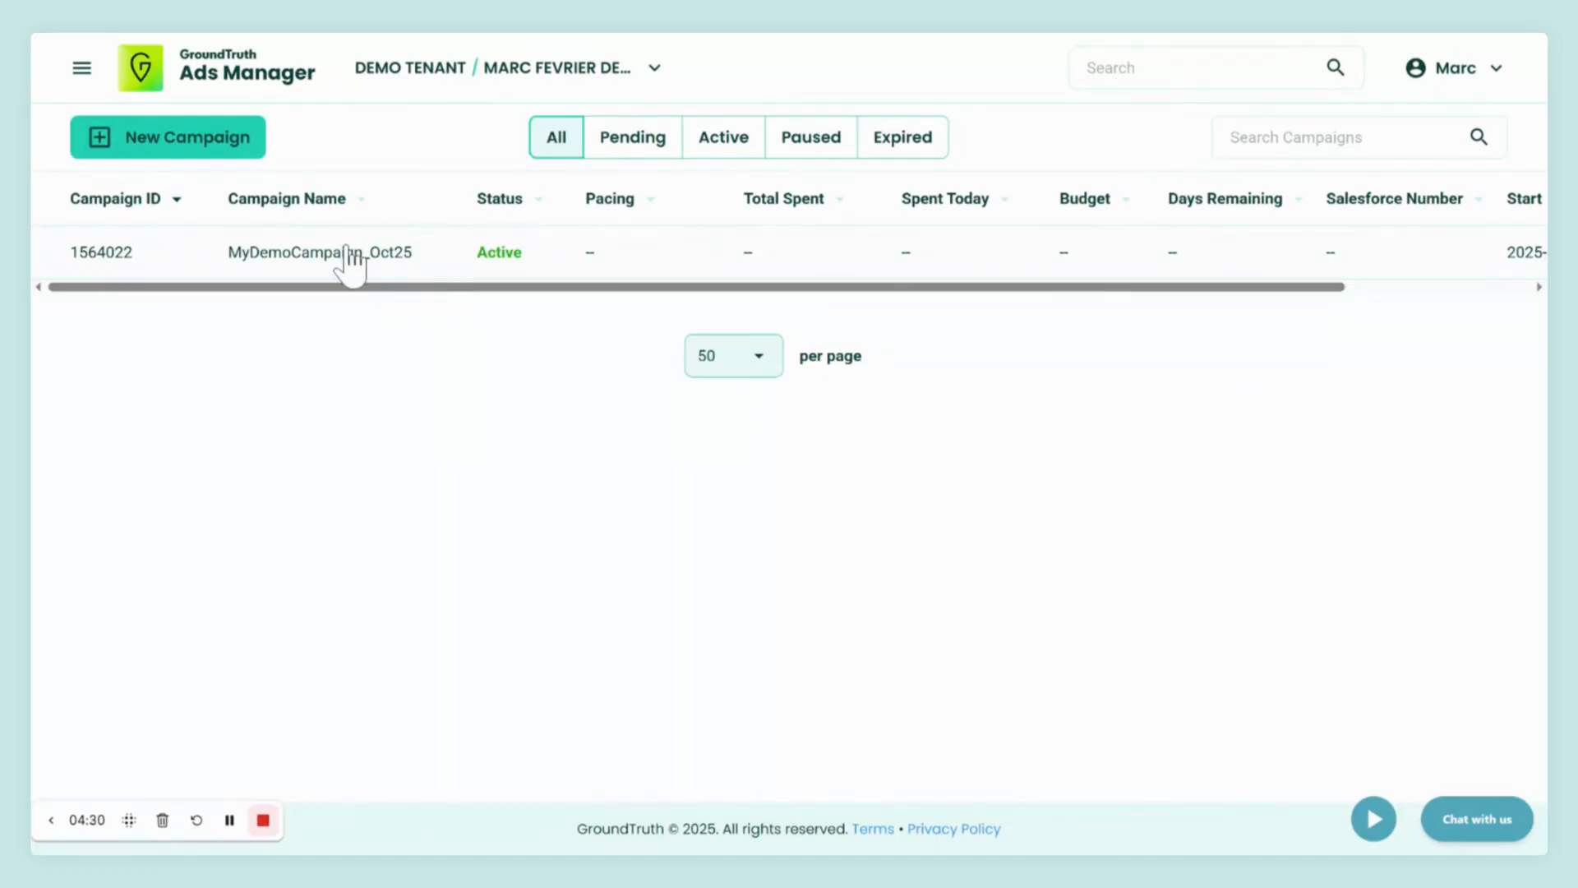
- Open the MyDemoCampaign_Oct25 campaign and examine its summary report and ad group list
mouse_move(353, 264)
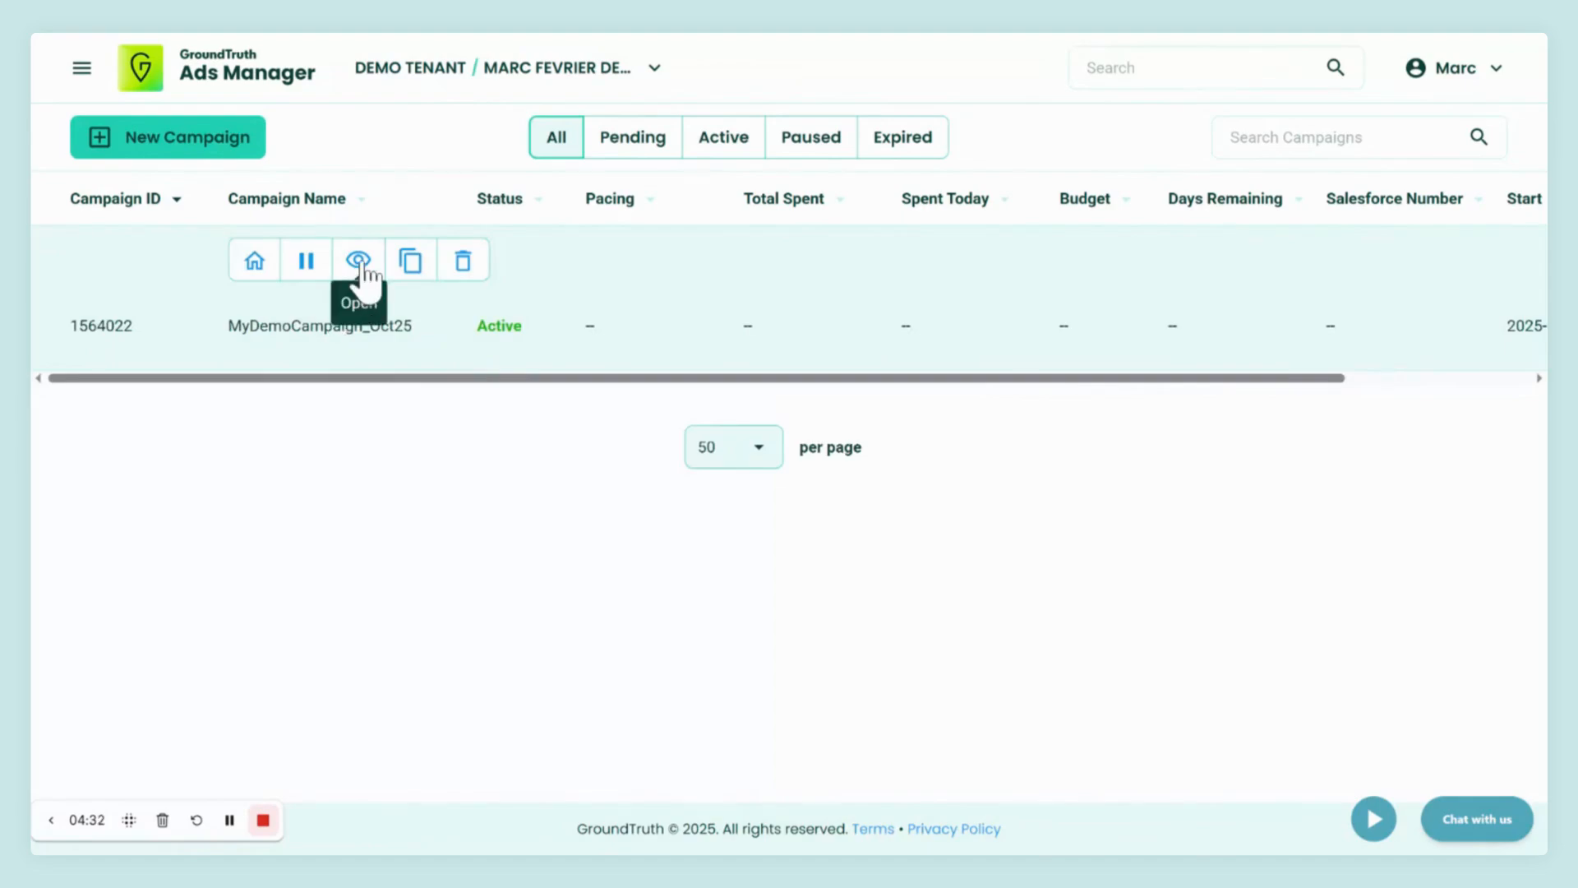
click(360, 261)
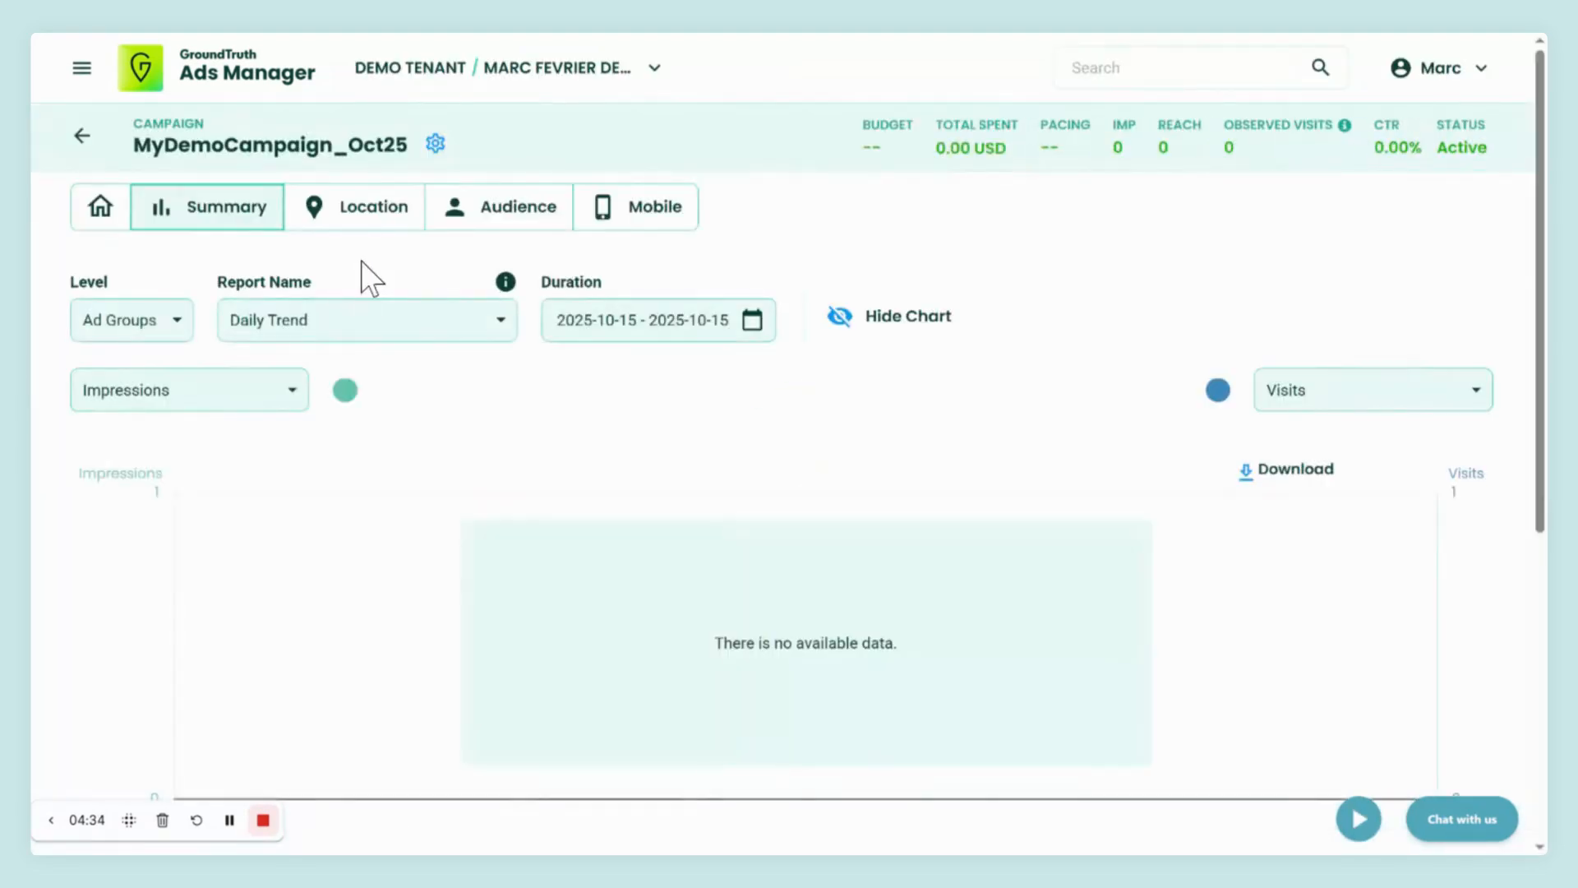
mouse_move(505, 290)
scroll(506, 301, down, 6)
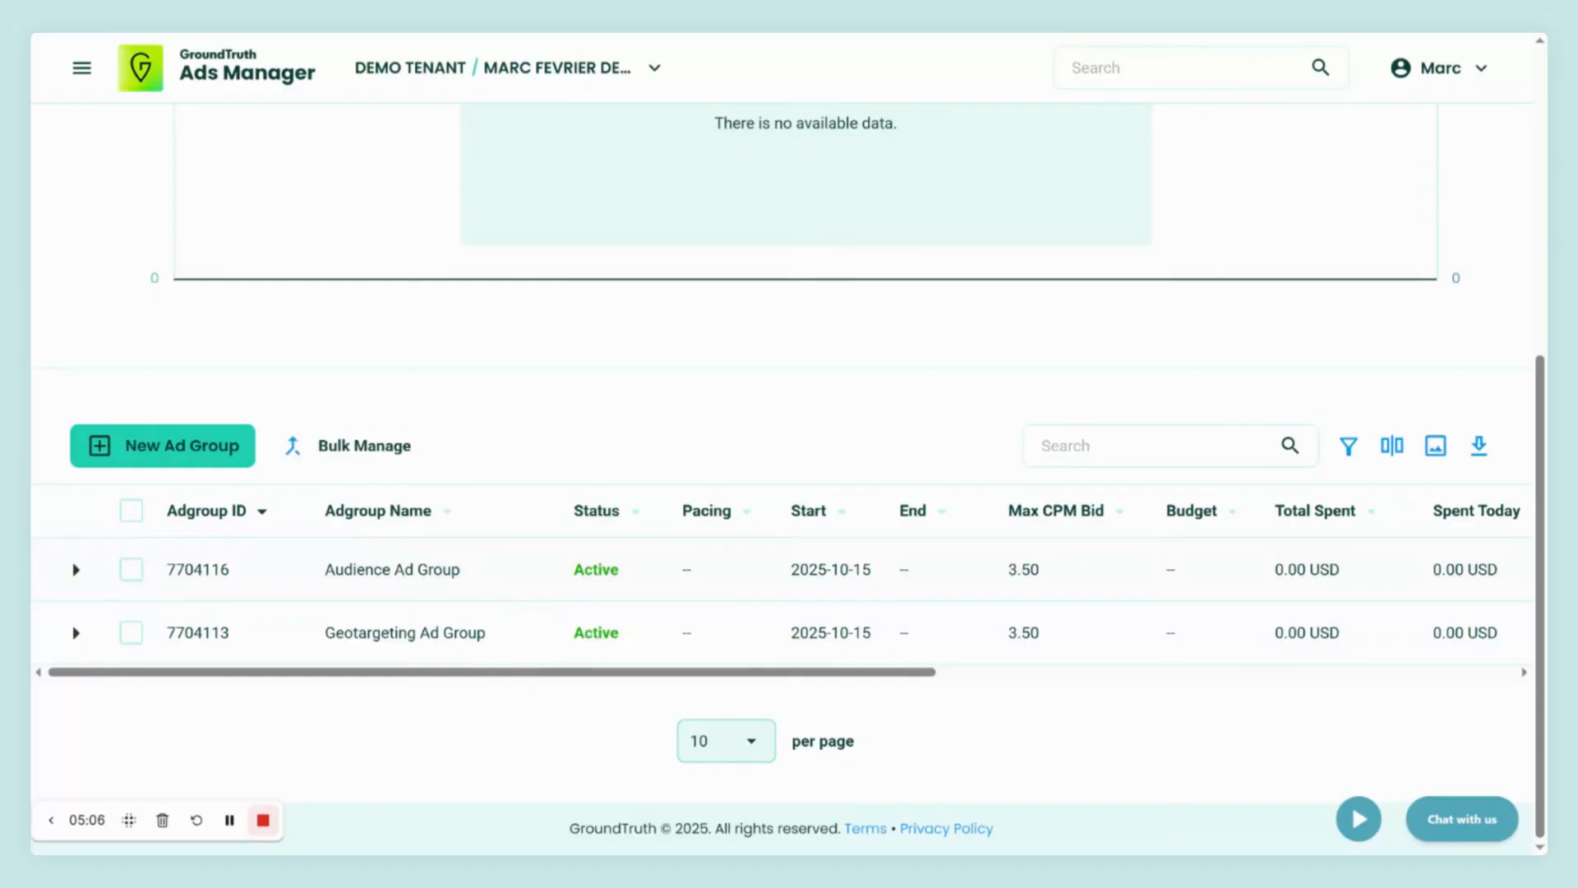
mouse_move(356, 580)
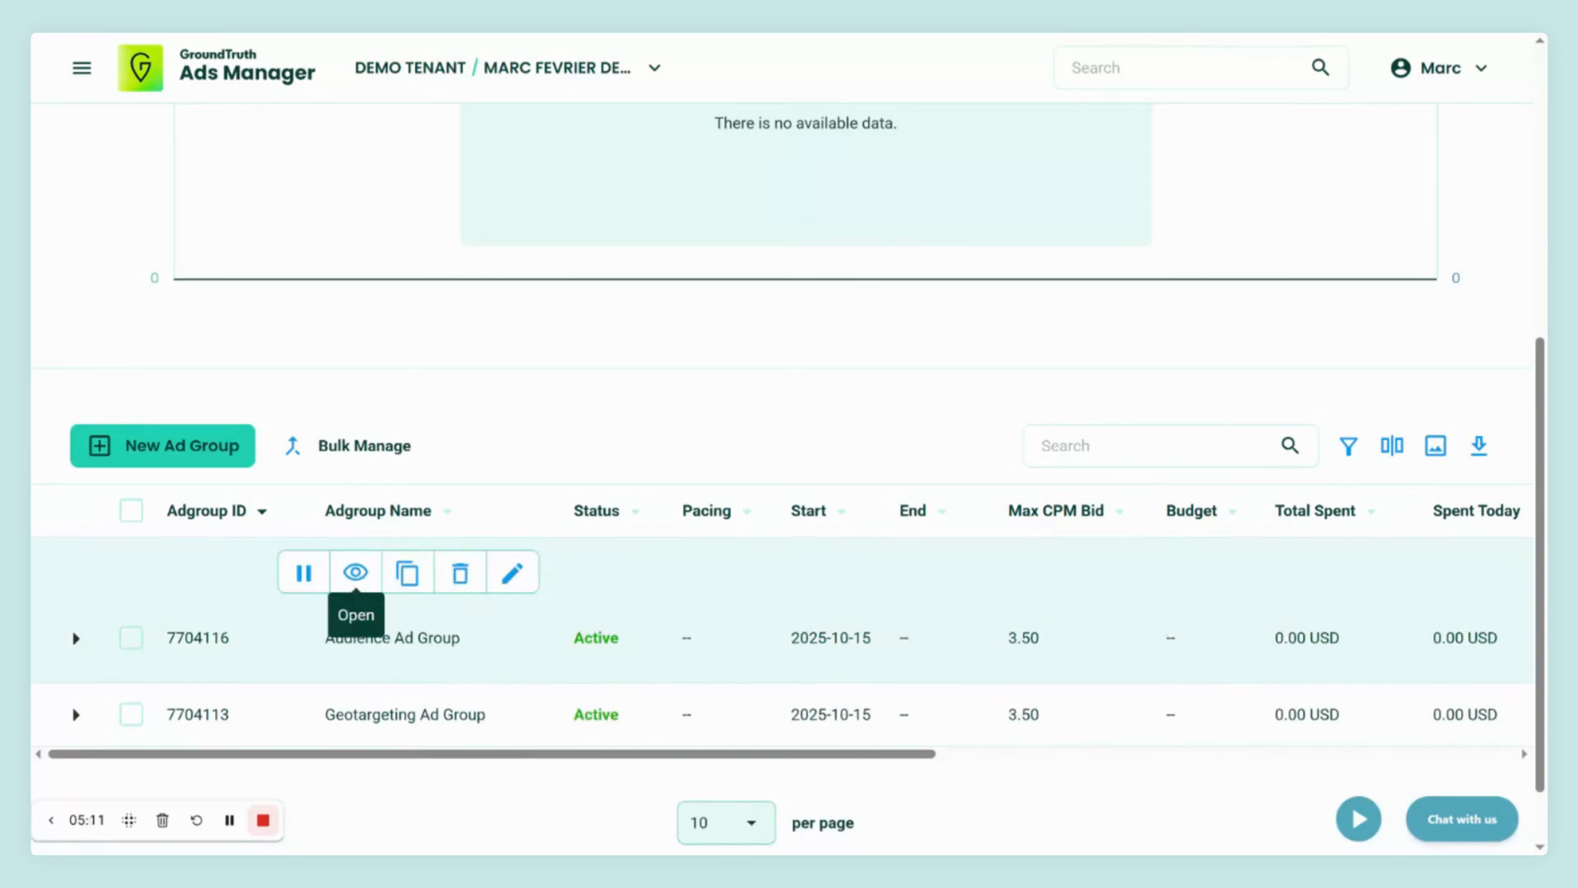
click(512, 575)
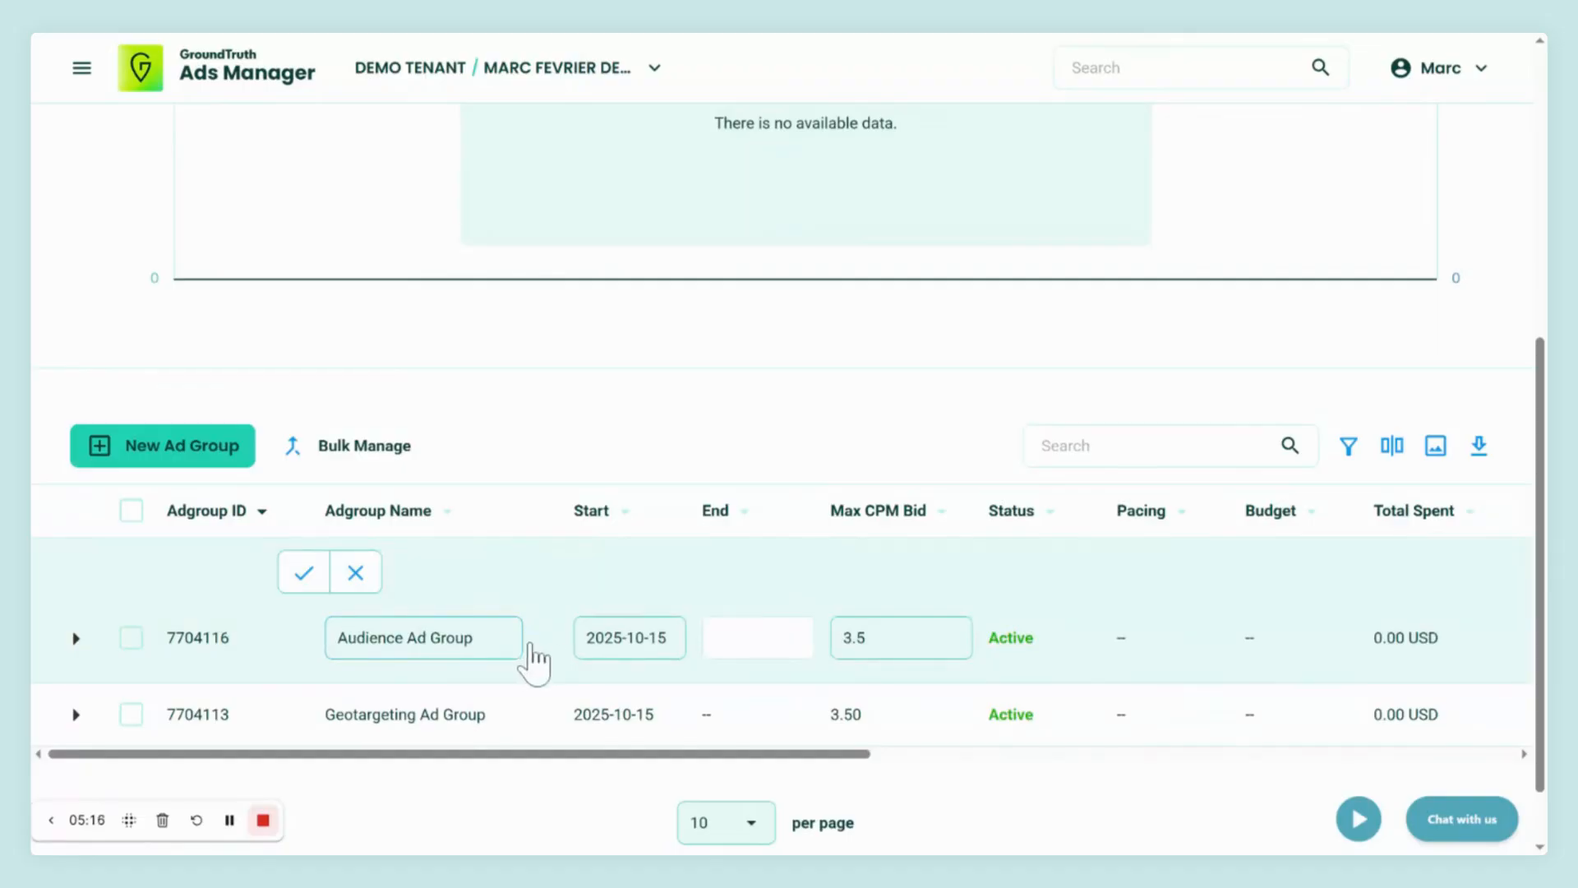
click(724, 646)
click(881, 640)
click(368, 571)
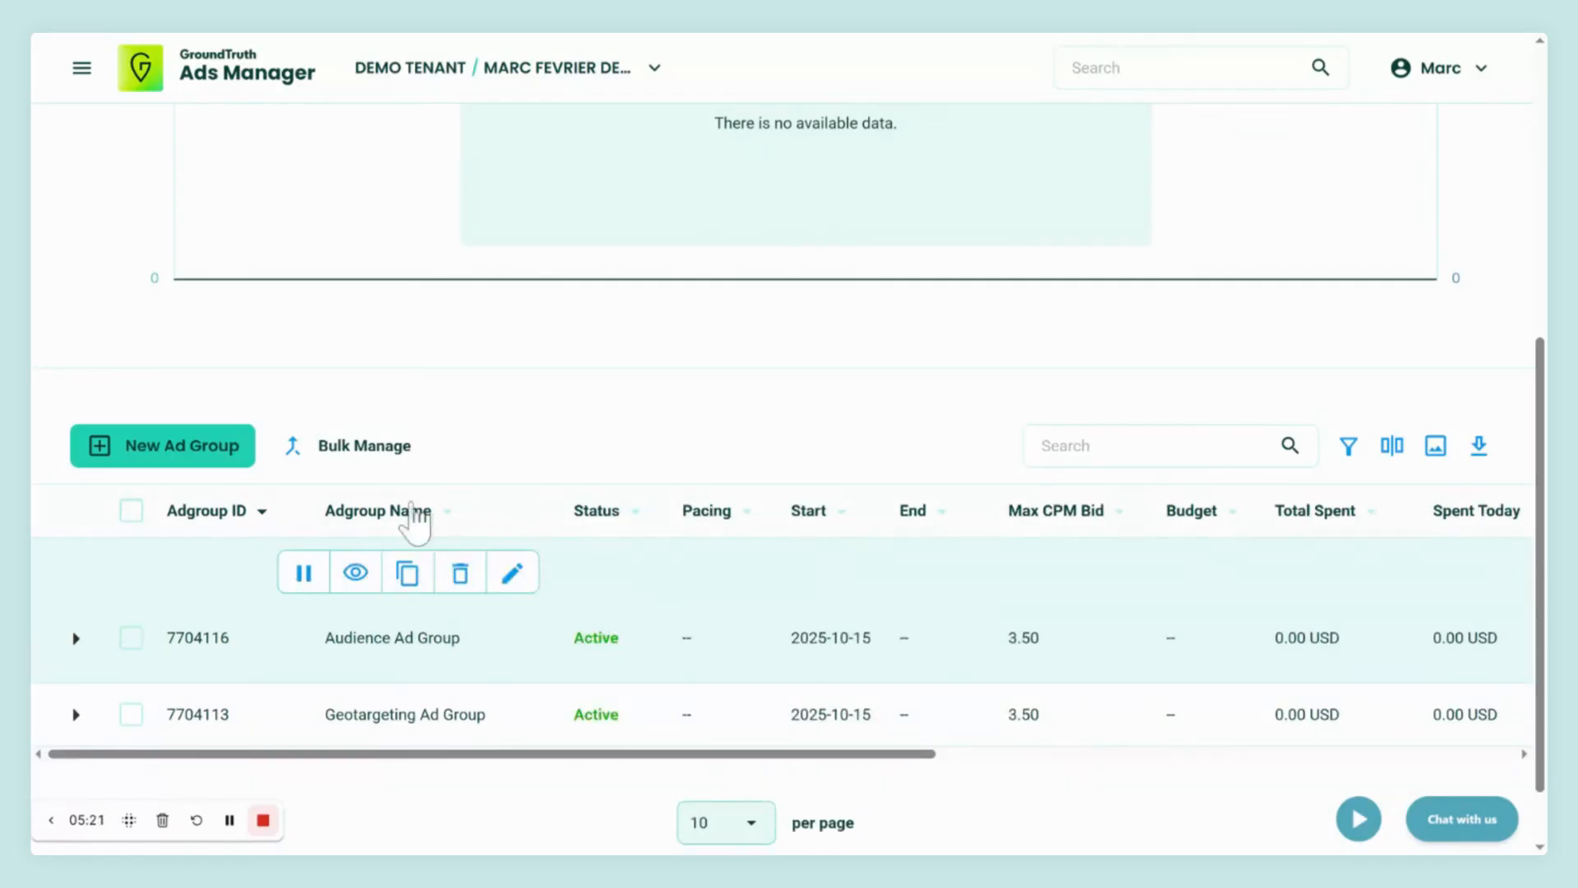